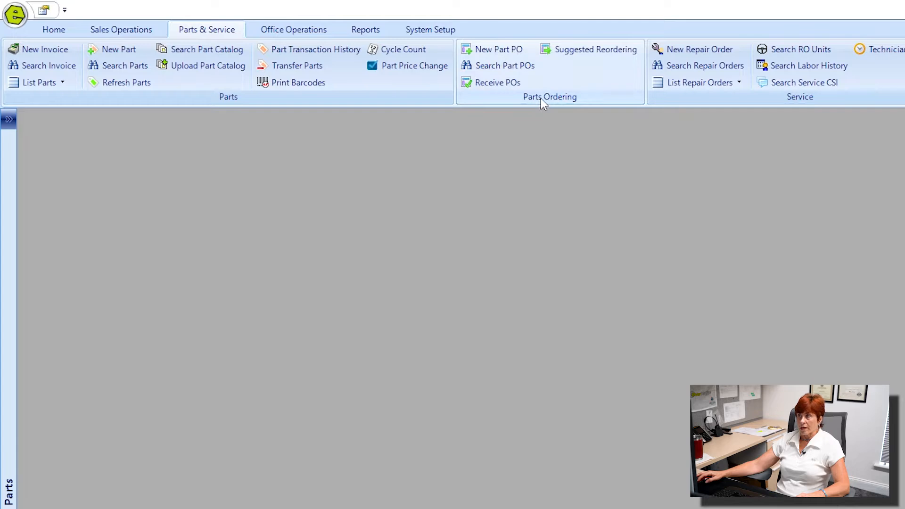
Create a new part purchase order and set its vendor to Keller
{"action": "left_click", "coordinate": [587, 53]}
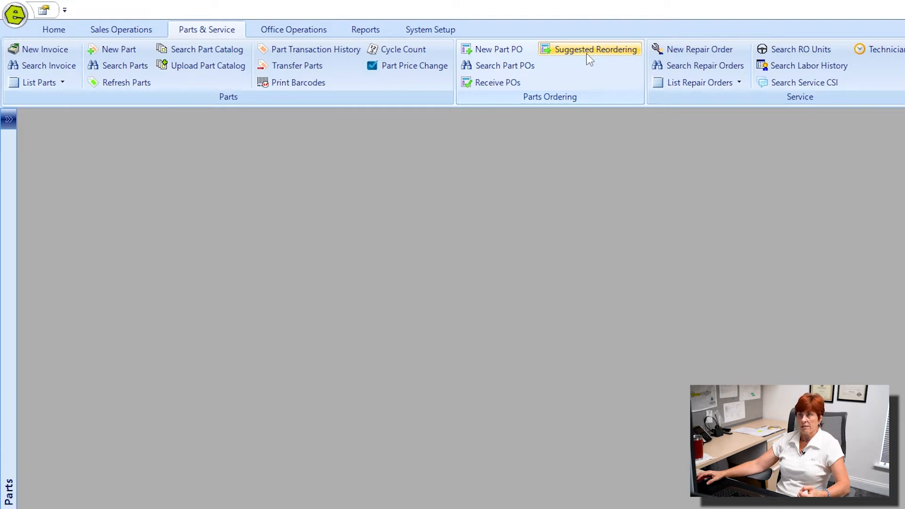
{"action": "left_click", "coordinate": [485, 52]}
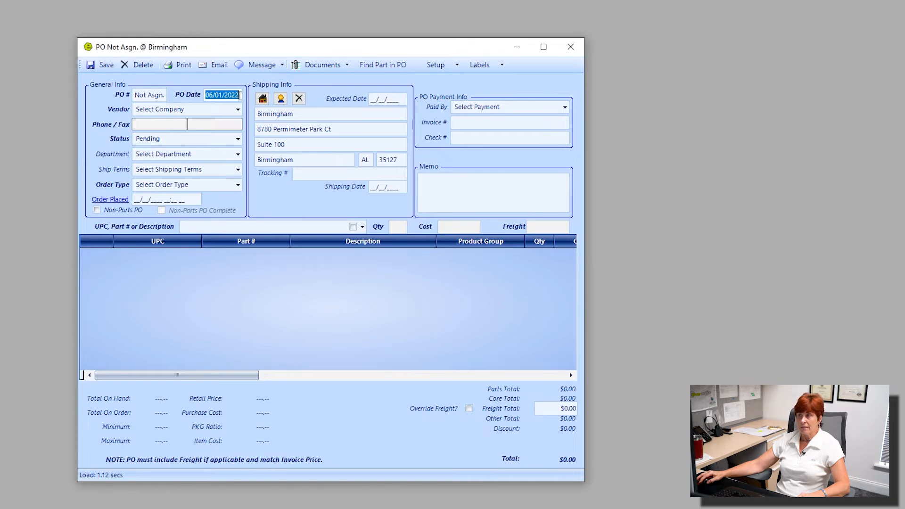
{"action": "left_click", "coordinate": [238, 109]}
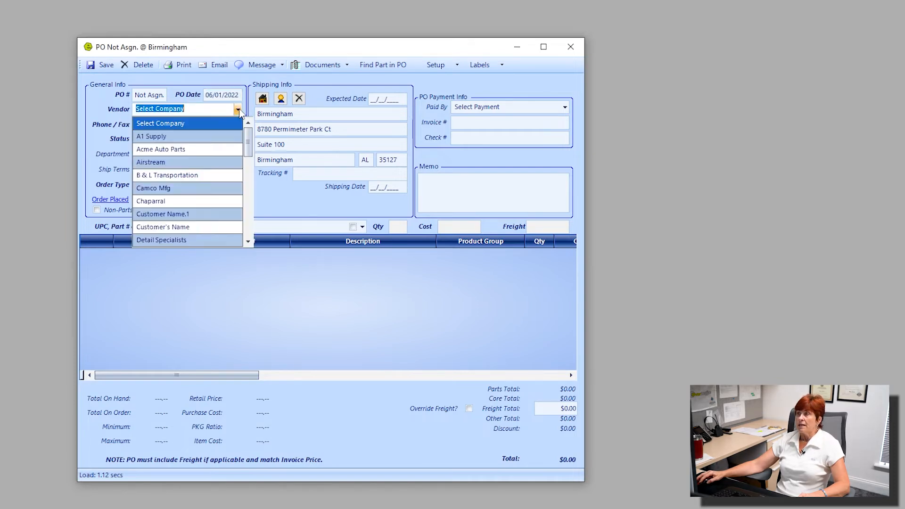
{"action": "type", "text": "Keller"}
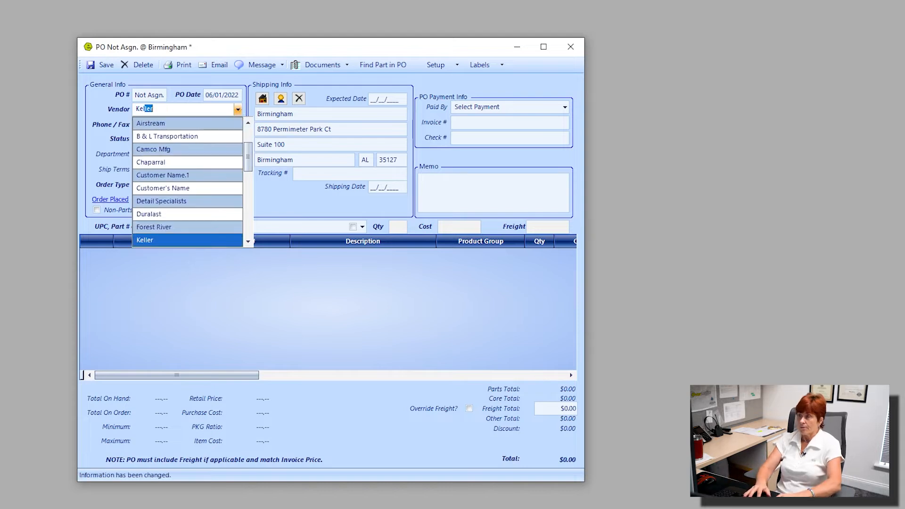
{"action": "key", "text": "Return"}
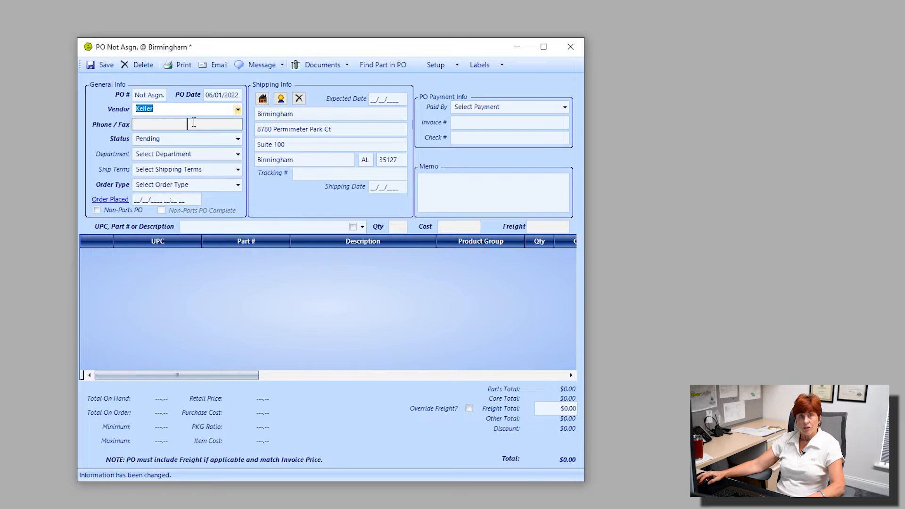
{"action": "key", "text": "Tab"}
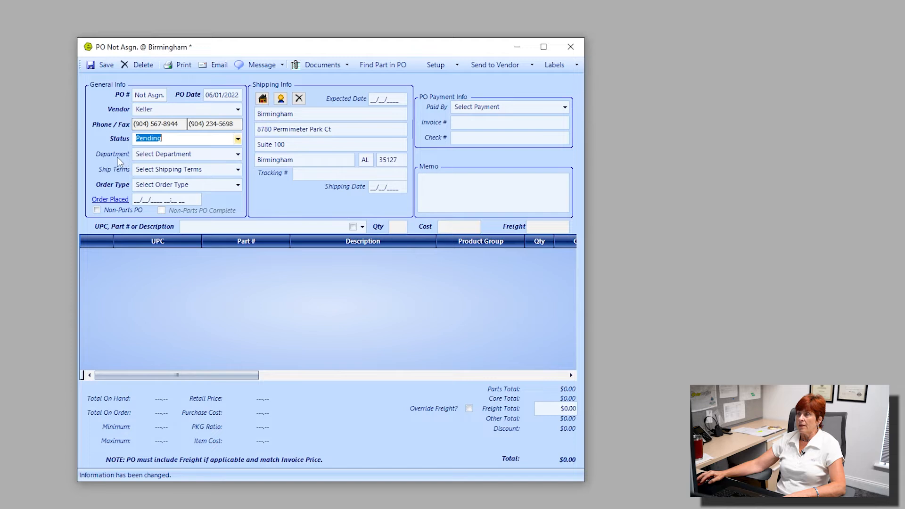
Assign the purchase order to the Parts department and check the available shipping terms without choosing one
{"action": "left_click", "coordinate": [238, 155]}
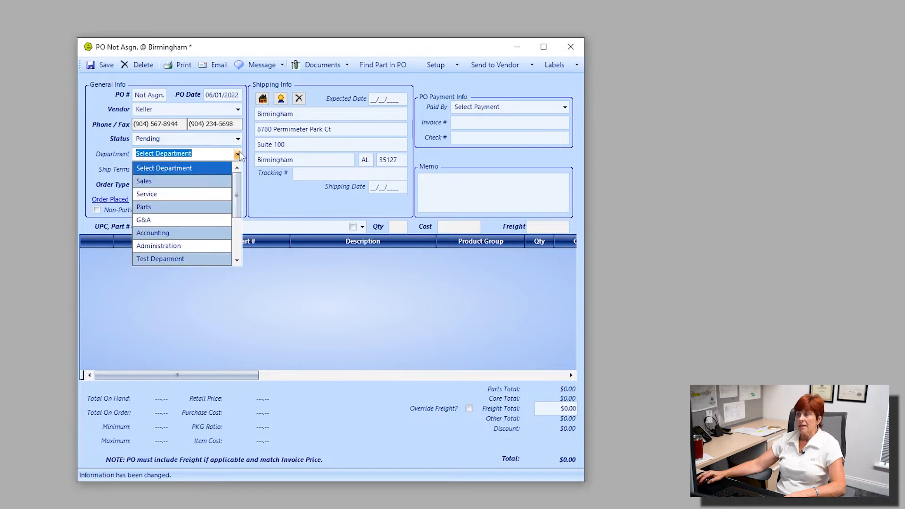
{"action": "left_click", "coordinate": [156, 206]}
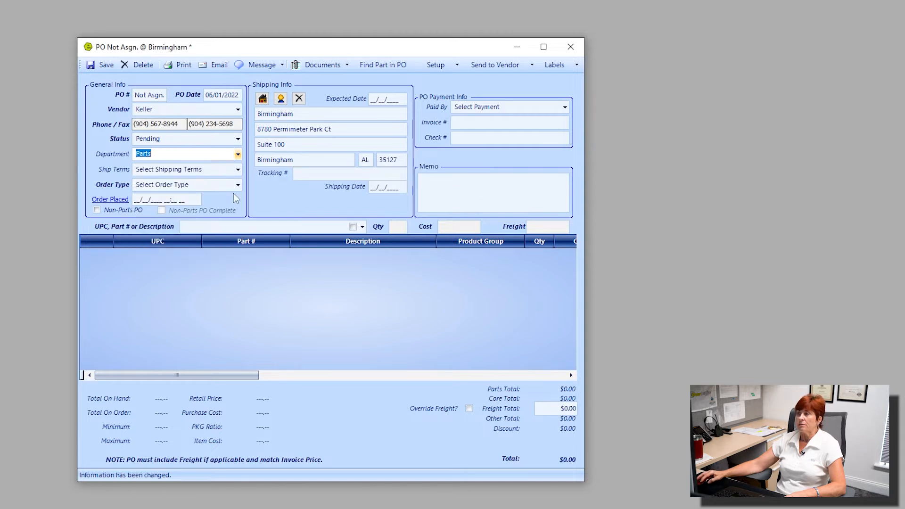
{"action": "left_click", "coordinate": [238, 170]}
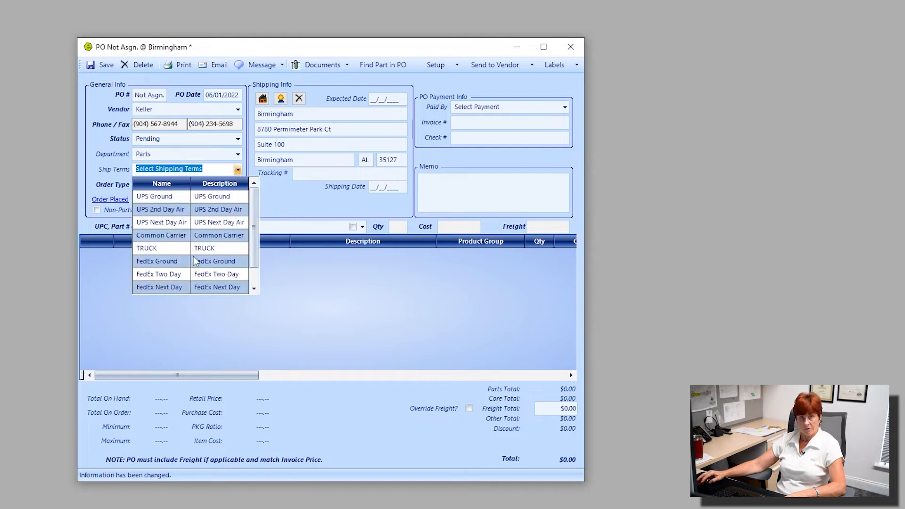
{"action": "left_click", "coordinate": [296, 202]}
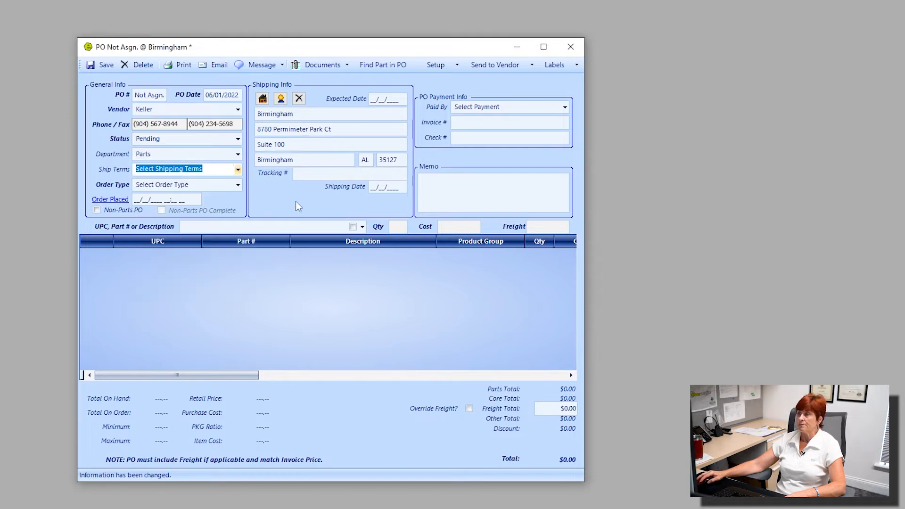
Set the order type to Stock Purchase and stamp the order placed field with the current date and time
{"action": "left_click", "coordinate": [238, 186]}
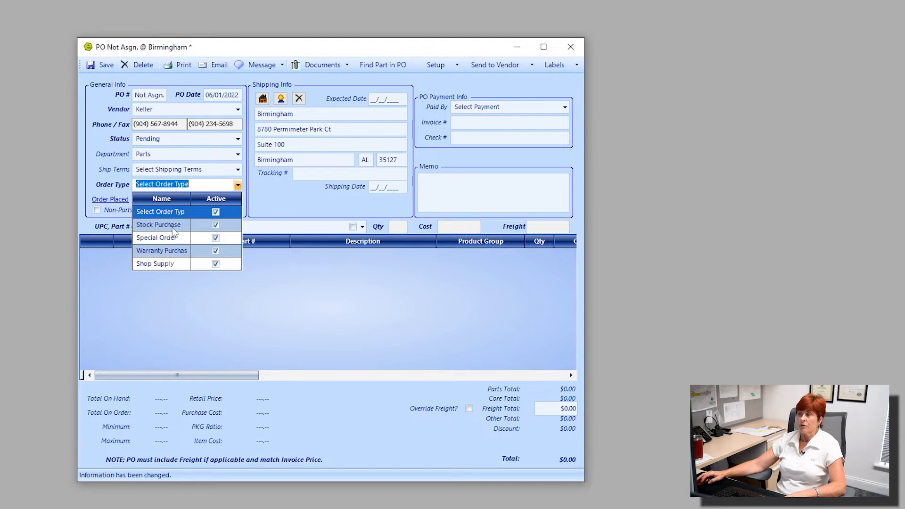
{"action": "left_click", "coordinate": [175, 225]}
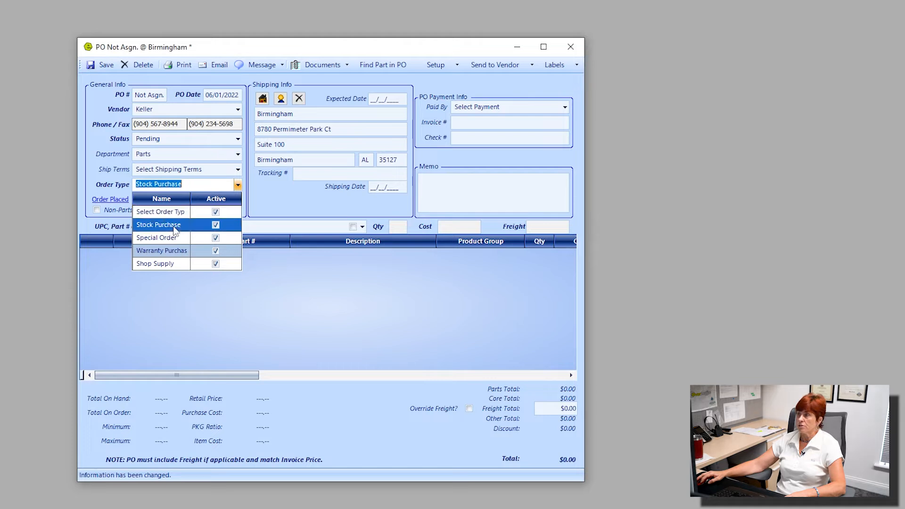
{"action": "left_click", "coordinate": [106, 200]}
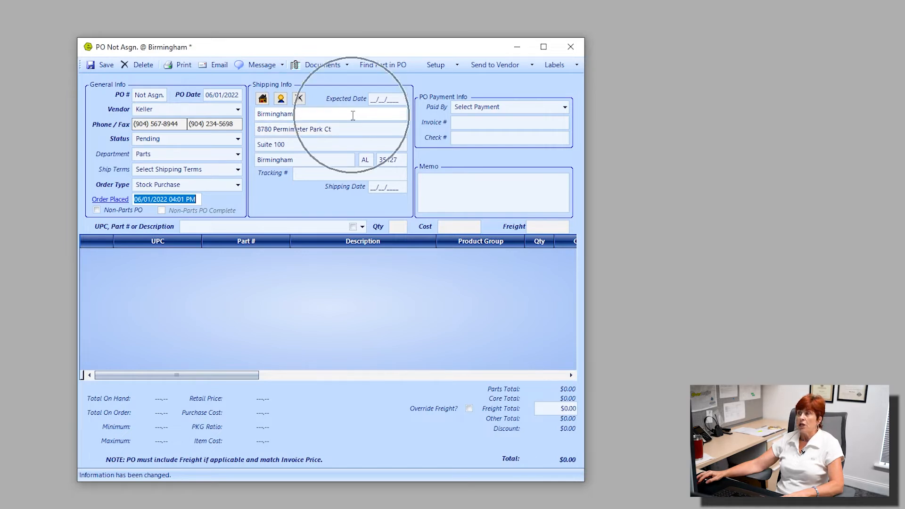
Set the purchase order's payment method to A/P Bill Pay, leaving the tracking, invoice and check numbers blank
{"action": "left_click", "coordinate": [347, 175]}
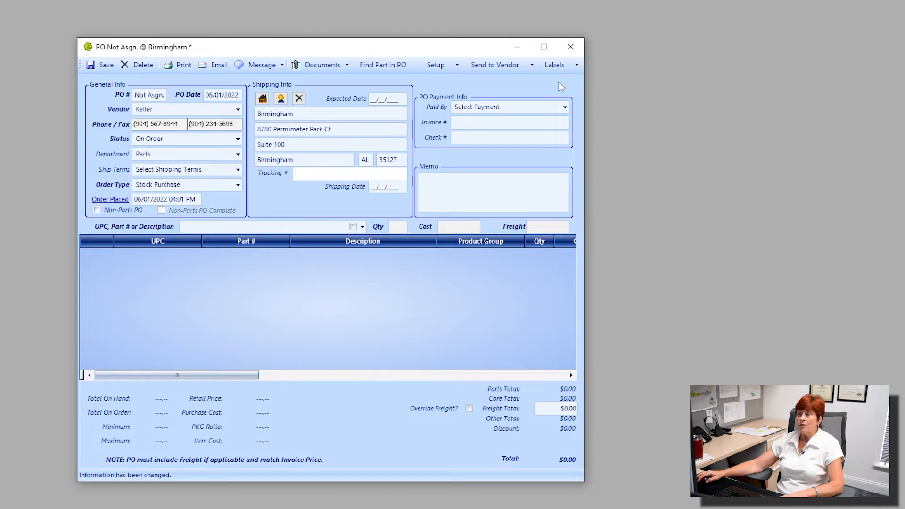
{"action": "left_click", "coordinate": [454, 107]}
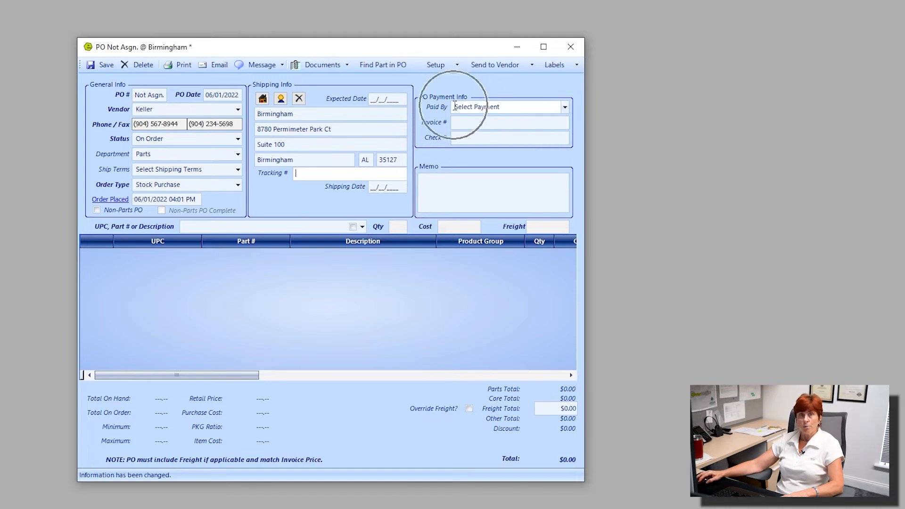
{"action": "left_click", "coordinate": [565, 108]}
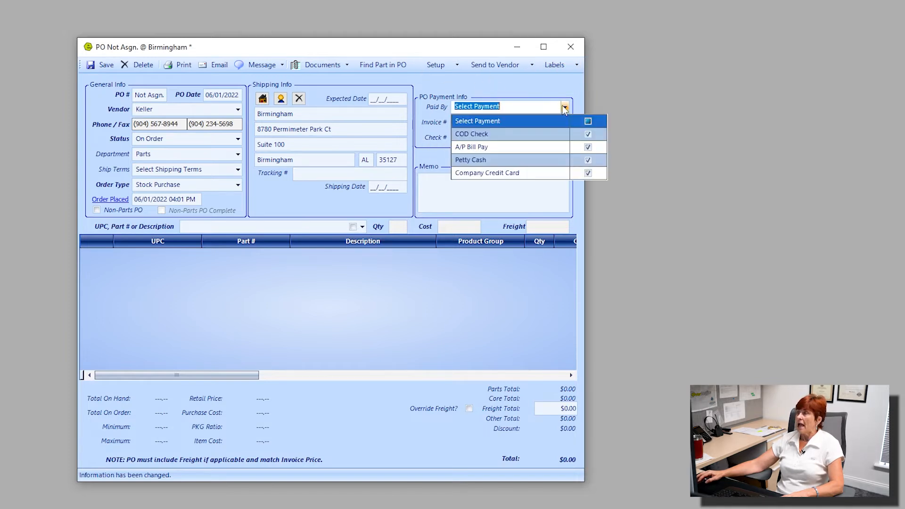
{"action": "left_click", "coordinate": [508, 149]}
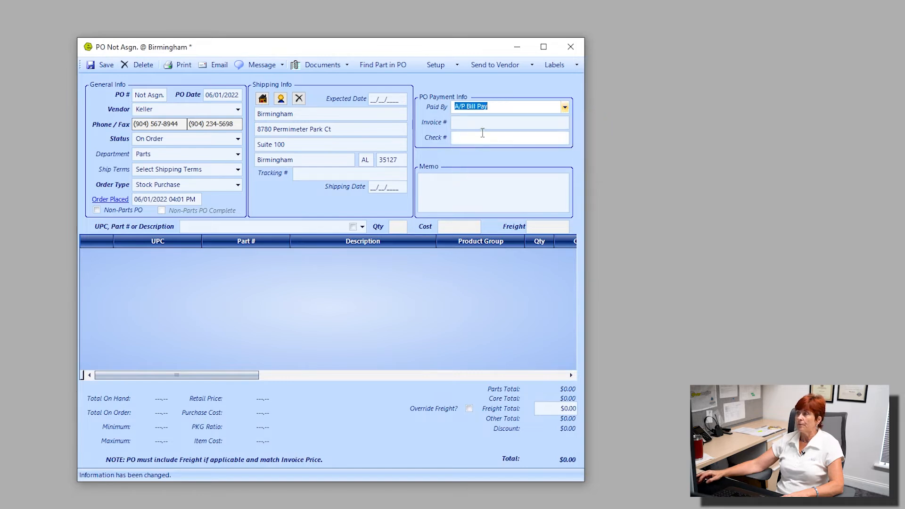
{"action": "left_click", "coordinate": [458, 121]}
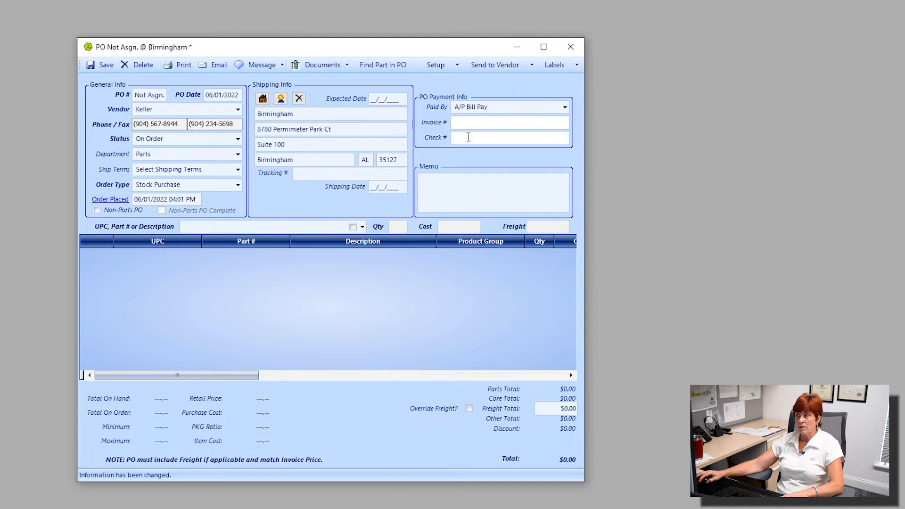
{"action": "left_click", "coordinate": [467, 138]}
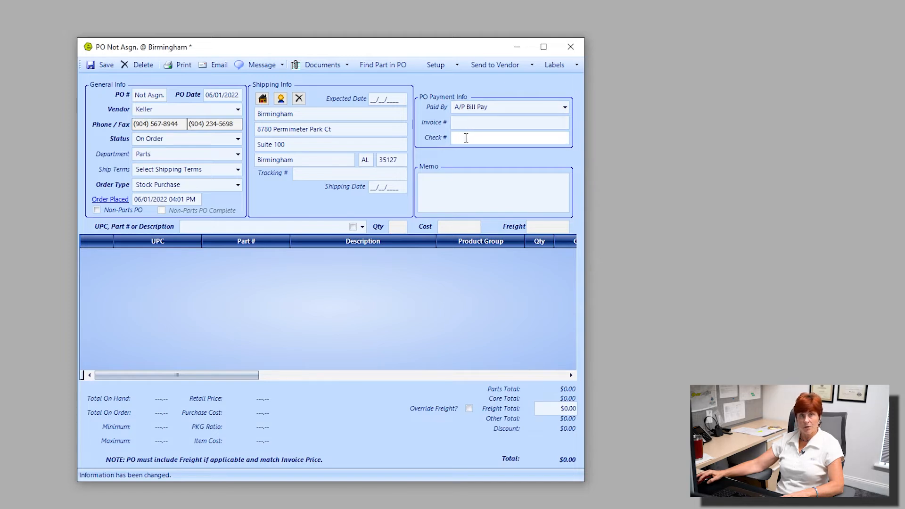
Enter the purchase order memo "not private may print on receipt for customer to see"
{"action": "left_click", "coordinate": [442, 184]}
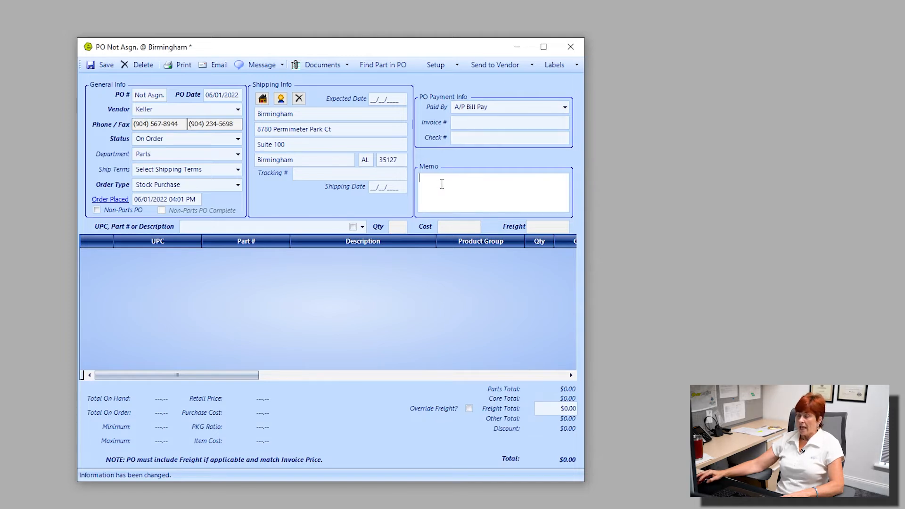
{"action": "type", "text": "not p"}
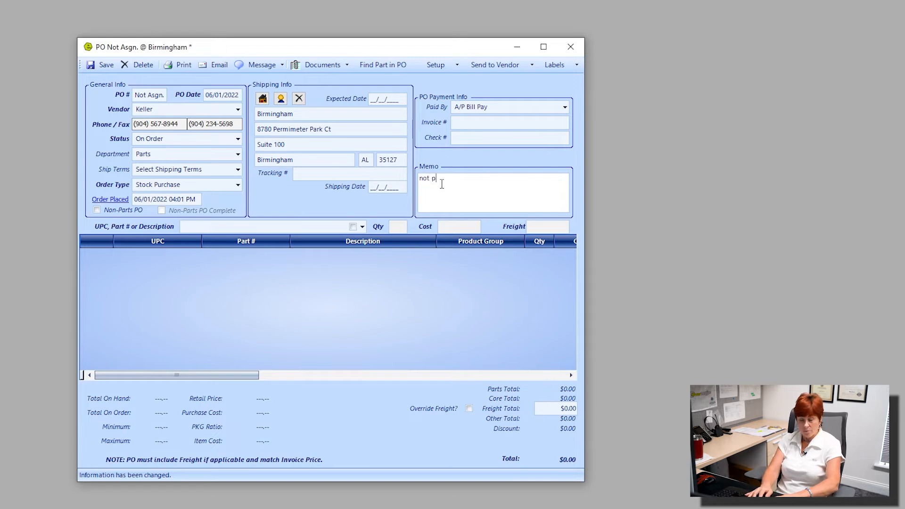
{"action": "type", "text": "rivate"}
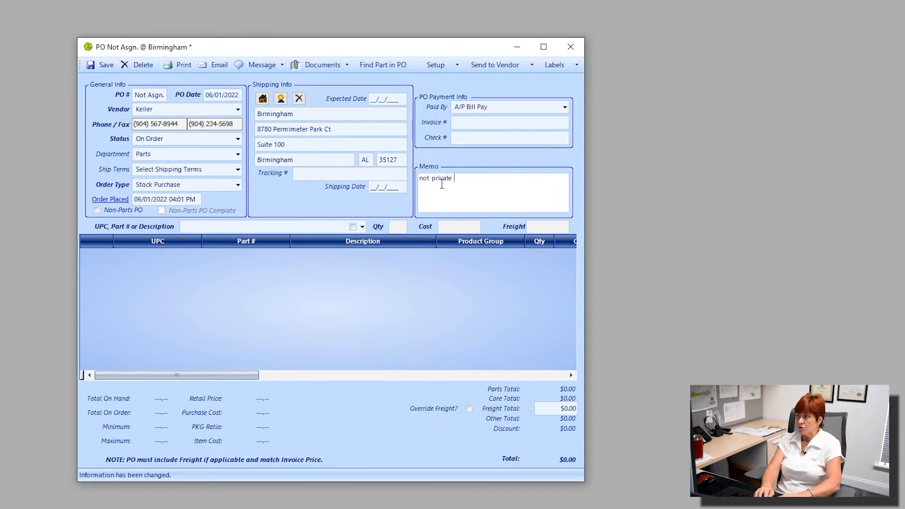
{"action": "type", "text": " may "}
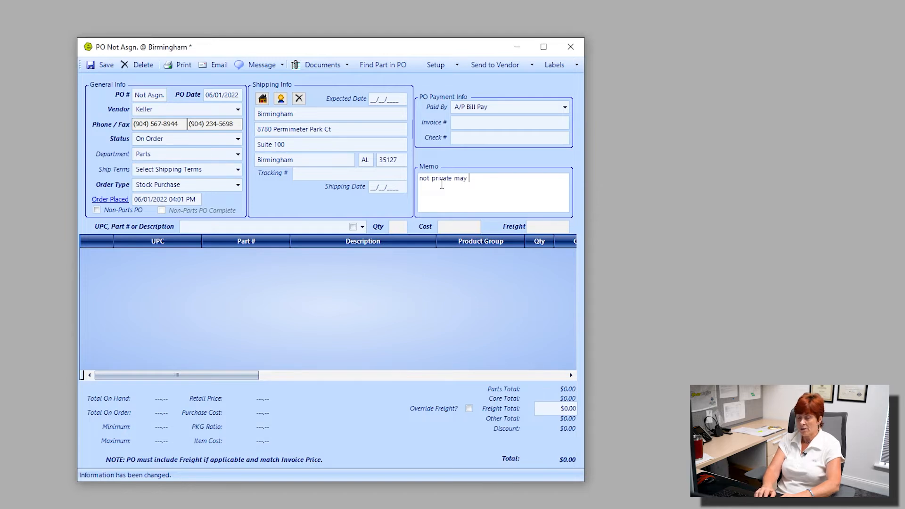
{"action": "type", "text": "print o"}
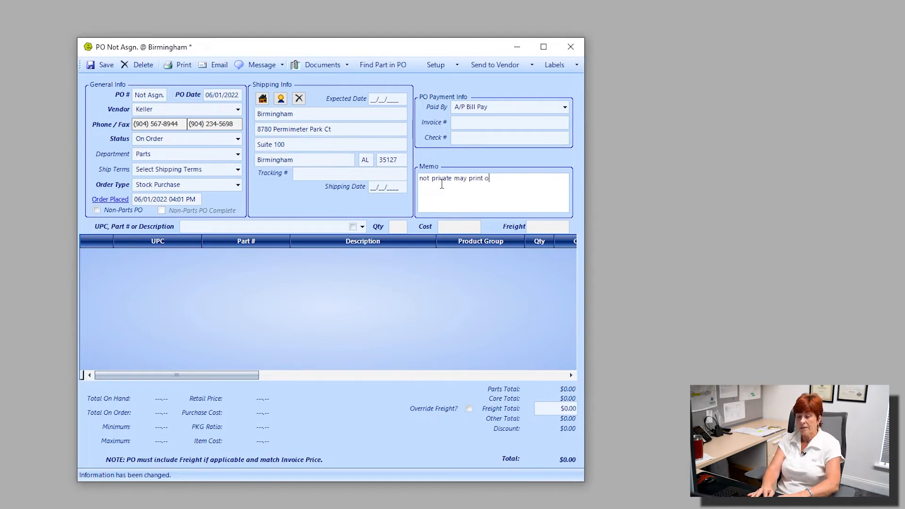
{"action": "type", "text": "n receipt "}
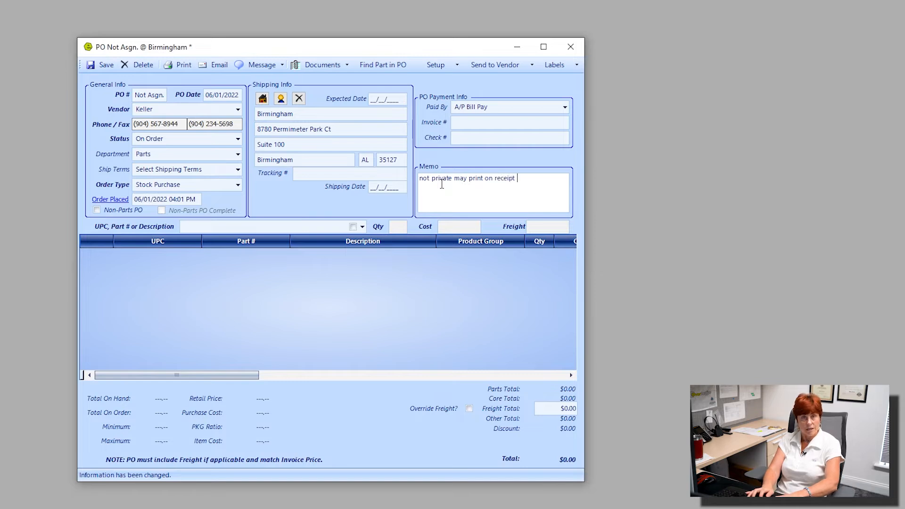
{"action": "type", "text": "for cus"}
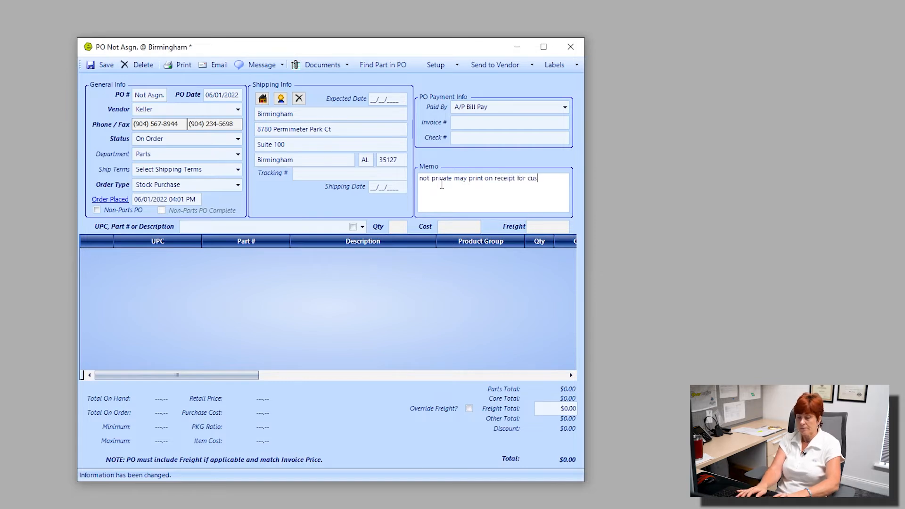
{"action": "type", "text": "tomer to see"}
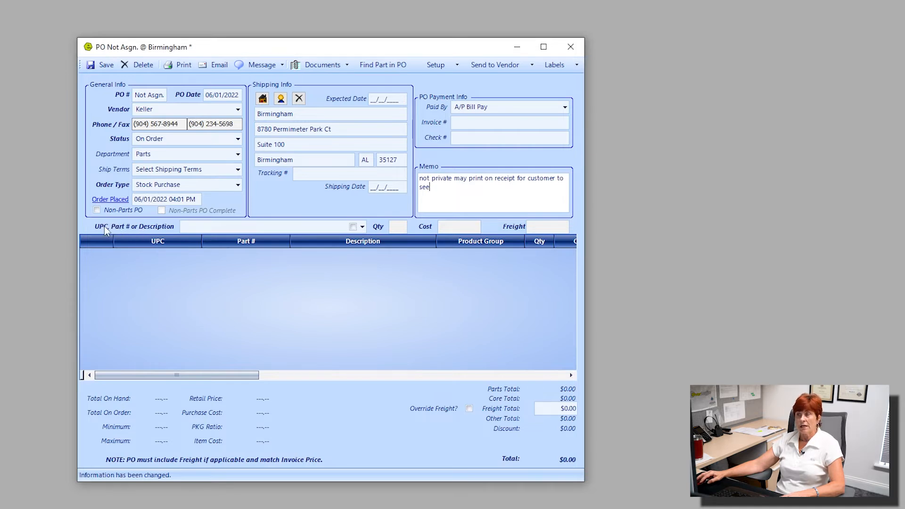
{"action": "key", "text": "ctrl"}
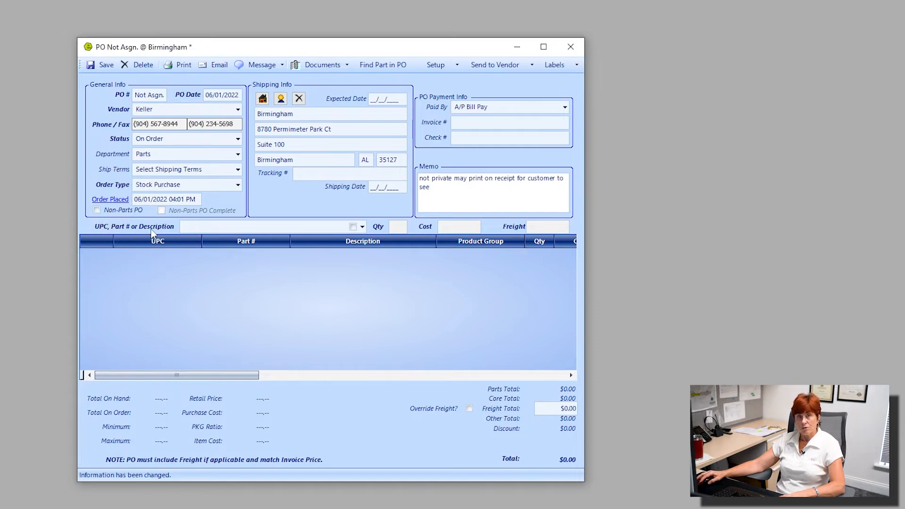
Search the parts for "Hitch" and add the Northern Wholesale hitch adapter 0126.4008 to the purchase order
{"action": "left_click", "coordinate": [202, 225]}
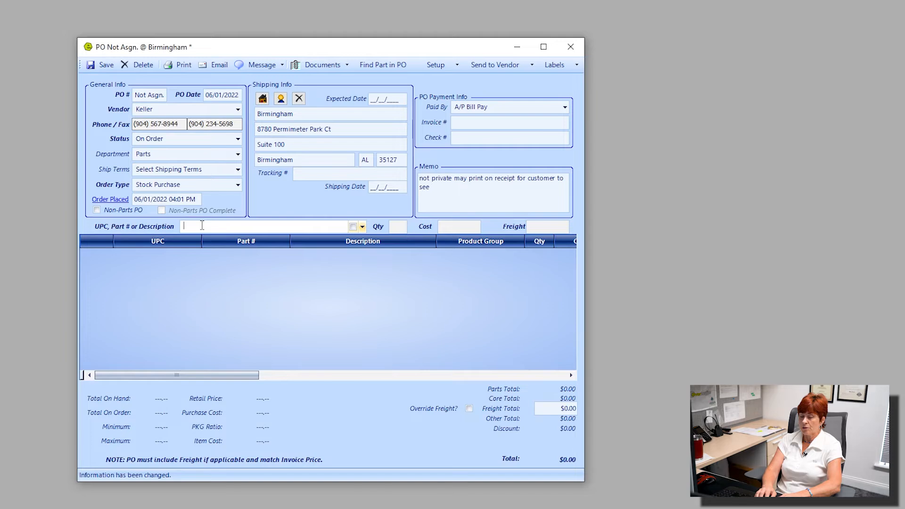
{"action": "type", "text": "Hitch"}
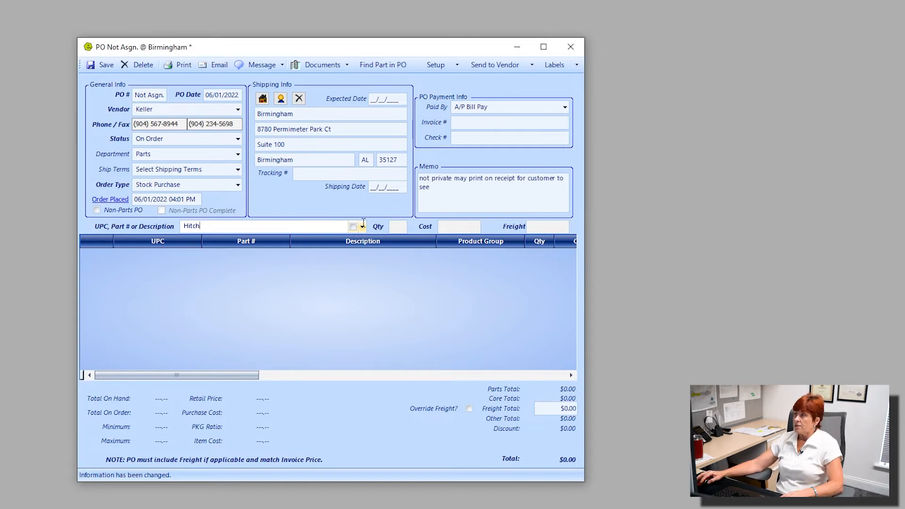
{"action": "left_click", "coordinate": [362, 227]}
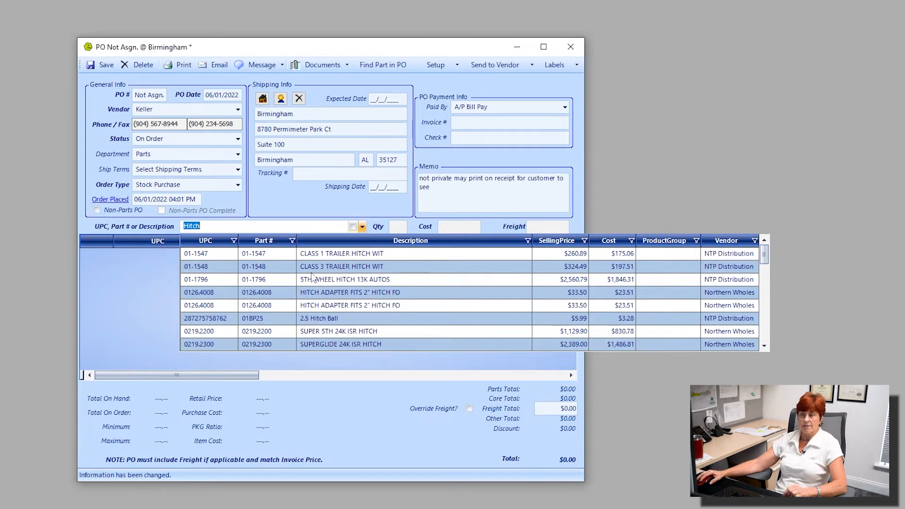
{"action": "left_click", "coordinate": [323, 293]}
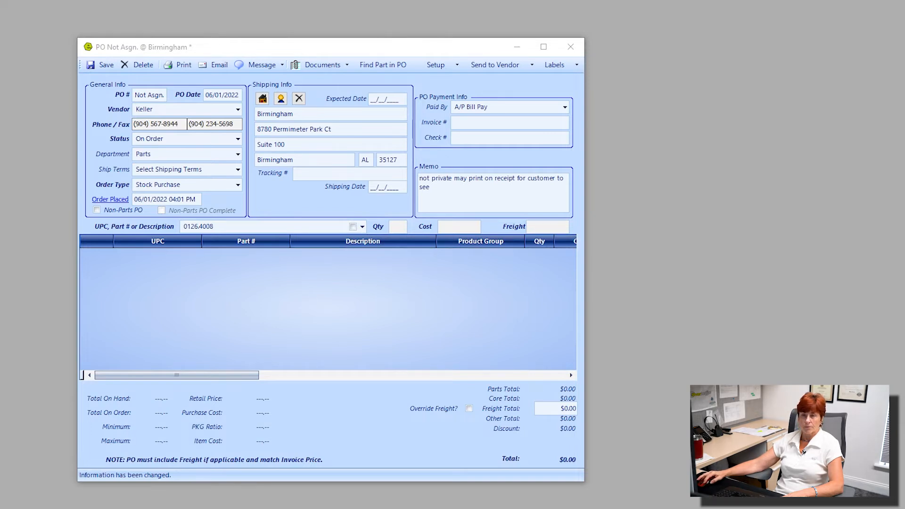
{"action": "left_click_drag", "start_coordinate": [0, 168], "coordinate": [185, 230]}
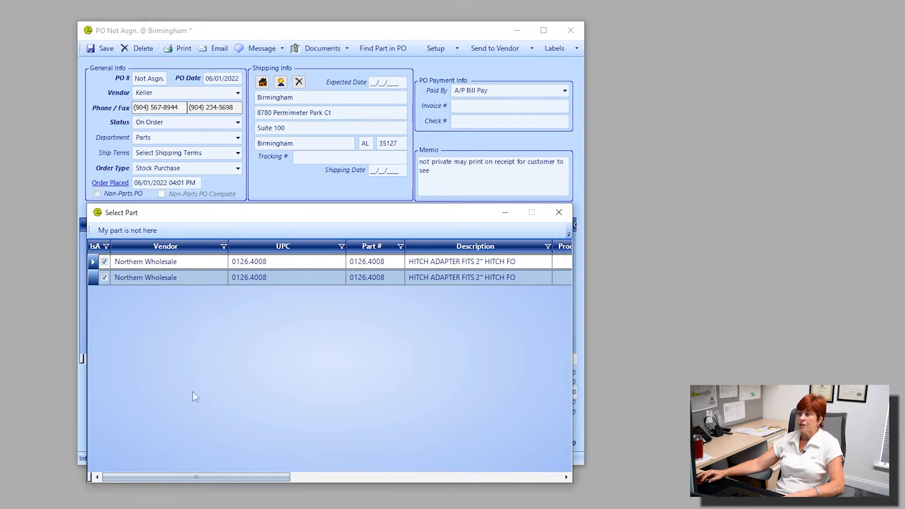
{"action": "double_click", "coordinate": [135, 263]}
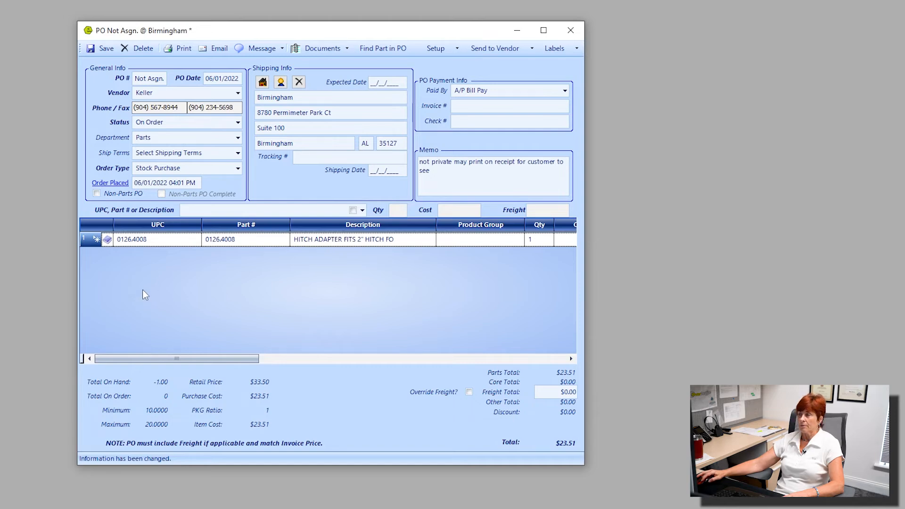
Search the parts for "Heater" from the purchase order's part entry field
{"action": "left_click", "coordinate": [195, 211]}
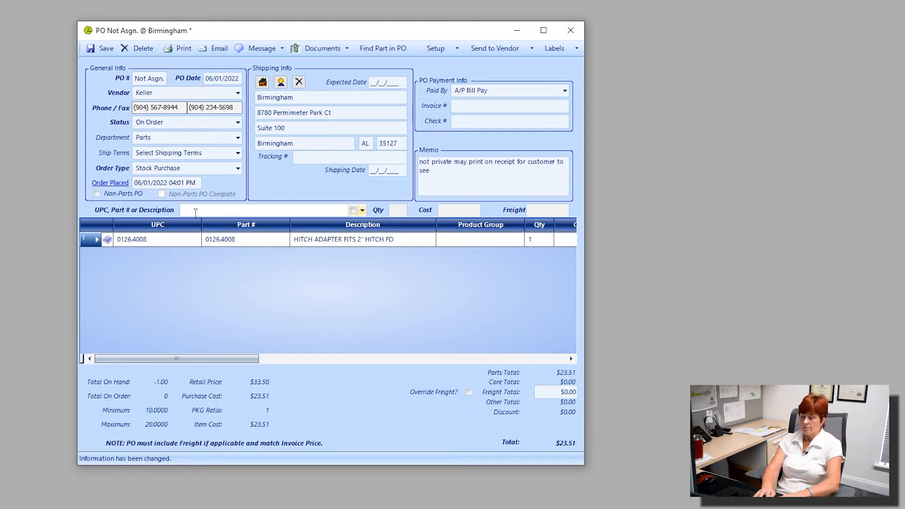
{"action": "type", "text": "Heater"}
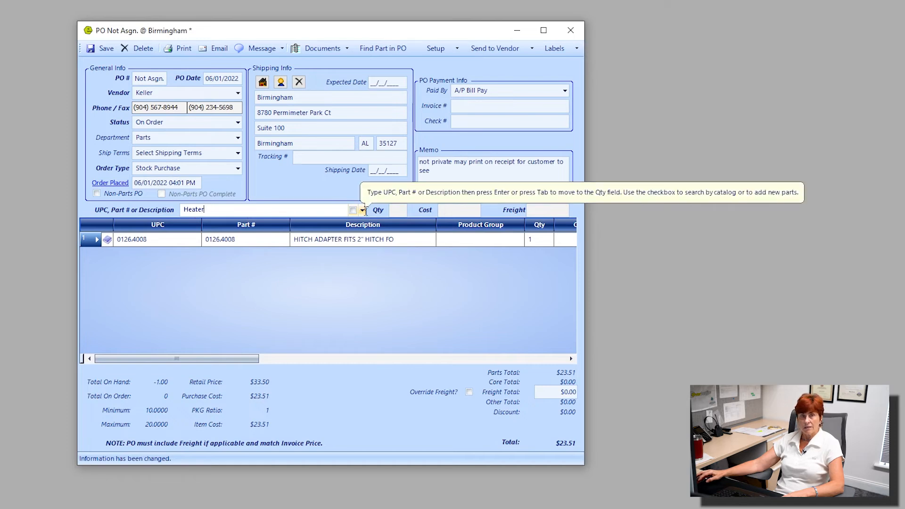
{"action": "key", "text": "Return"}
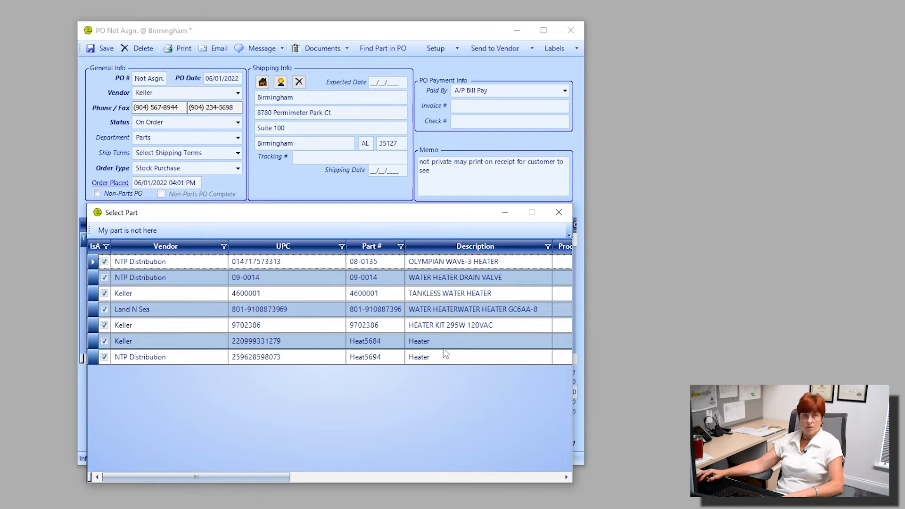
Mark the wanted heater as missing from the found parts and look it up in the part catalog instead
{"action": "left_click", "coordinate": [111, 231]}
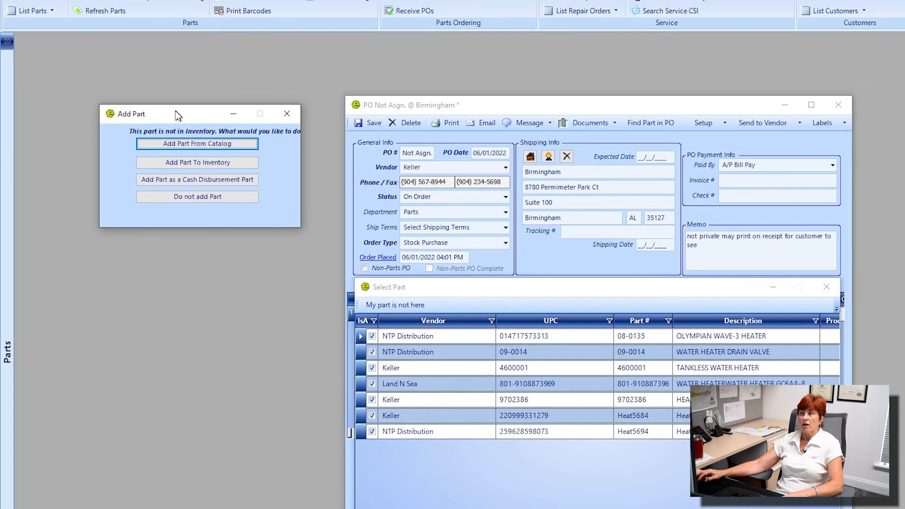
{"action": "left_click_drag", "start_coordinate": [175, 111], "coordinate": [173, 110]}
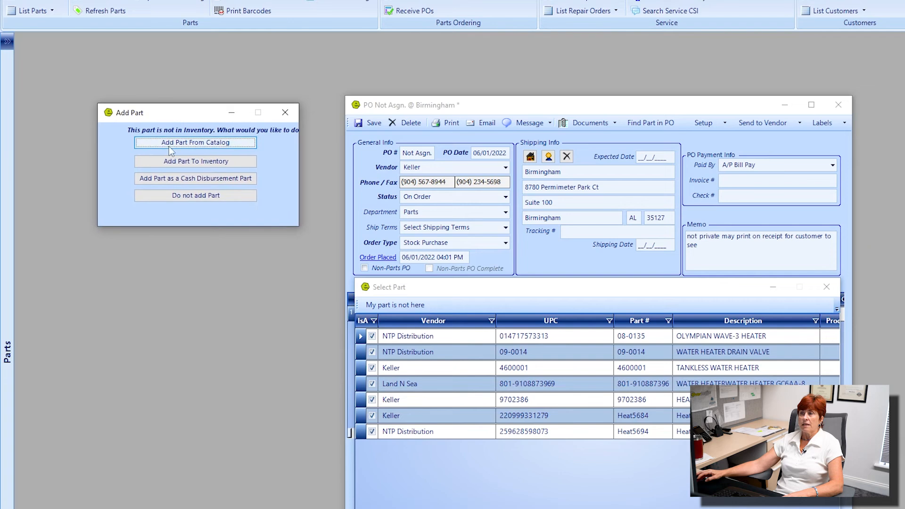
{"action": "left_click", "coordinate": [176, 146]}
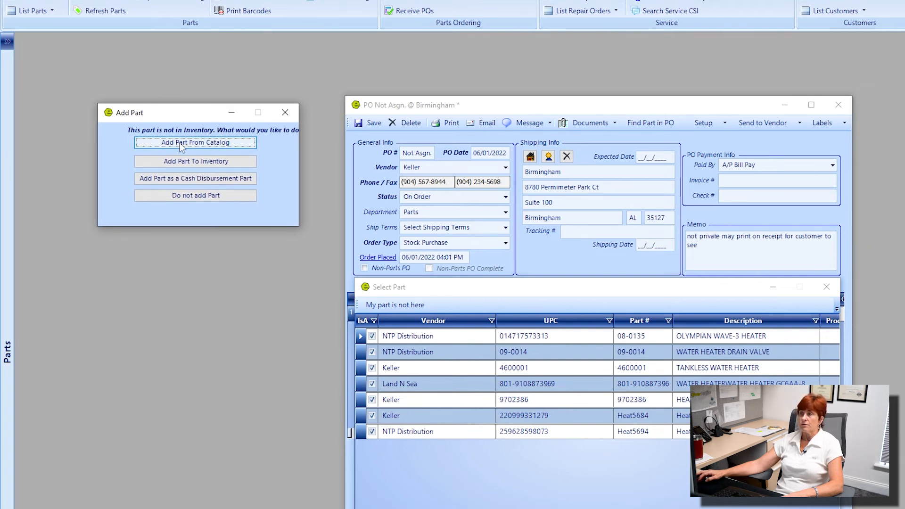
{"action": "left_click", "coordinate": [180, 146]}
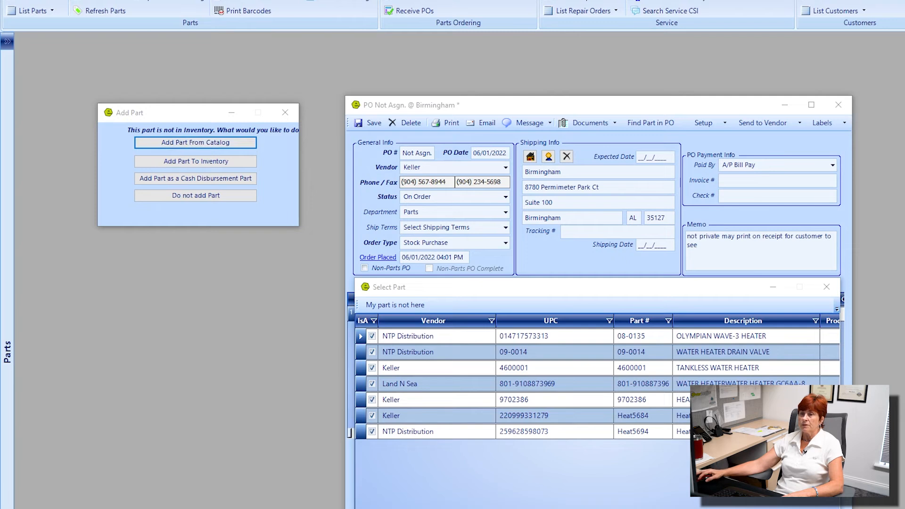
{"action": "left_click_drag", "start_coordinate": [16, 149], "coordinate": [187, 50]}
{"action": "left_click", "coordinate": [370, 52]}
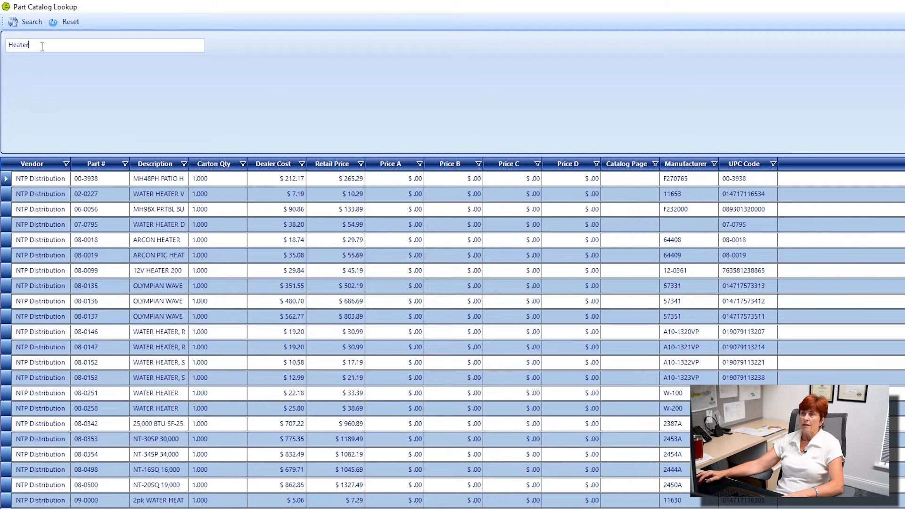
{"action": "left_click_drag", "start_coordinate": [43, 47], "coordinate": [2, 46]}
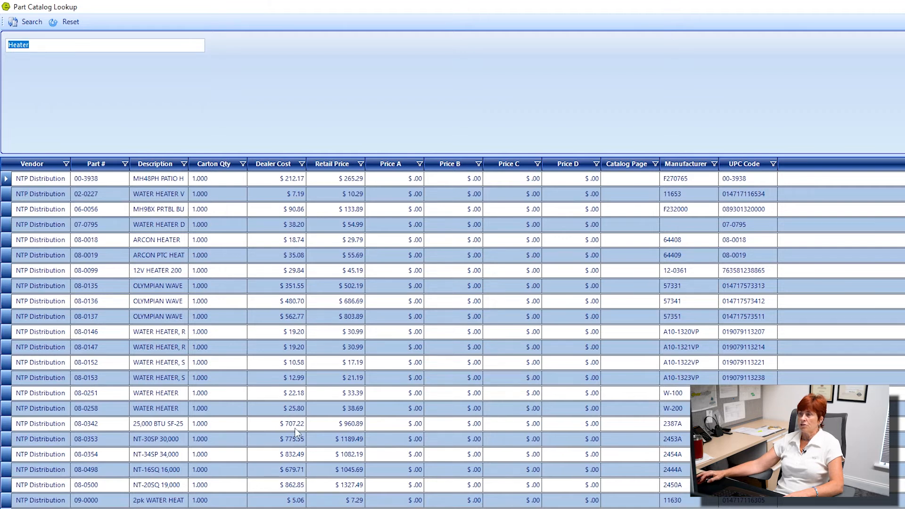
Add catalog part 08-0342, the 25,000 BTU SF-25Q heater, to the order with Electrical as both its bin and category
{"action": "double_click", "coordinate": [171, 428]}
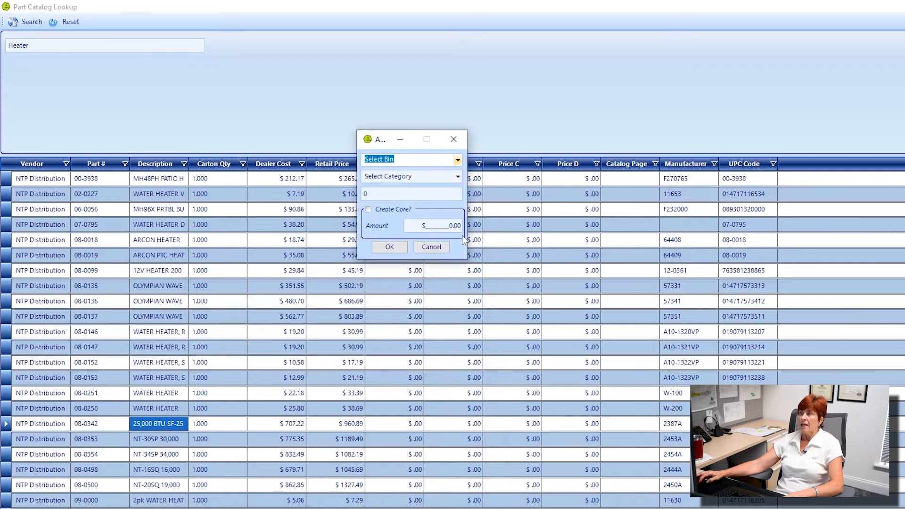
{"action": "left_click", "coordinate": [458, 161]}
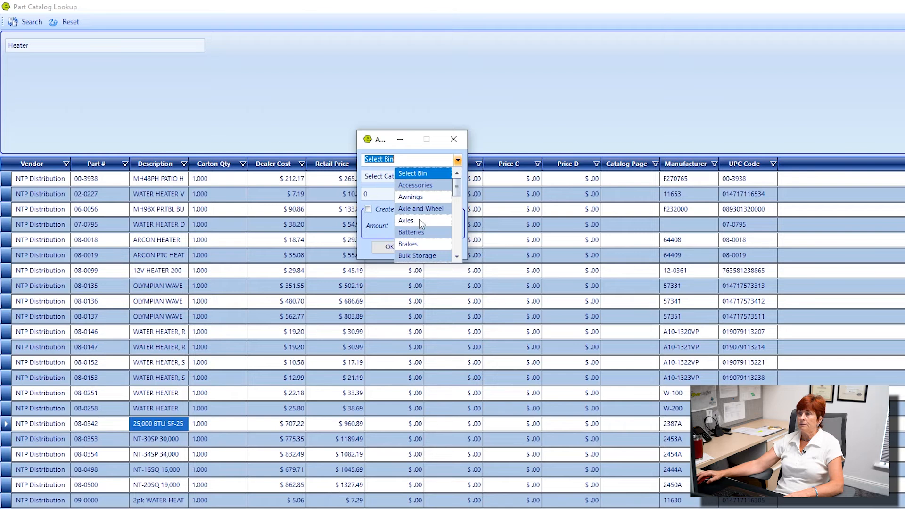
{"action": "scroll", "coordinate": [423, 230], "scroll_direction": "down", "scroll_amount": 2}
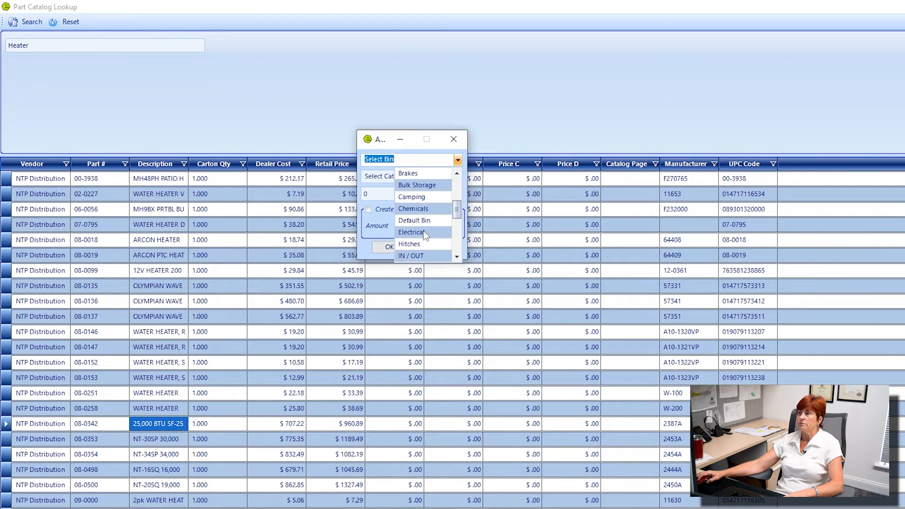
{"action": "left_click", "coordinate": [423, 232]}
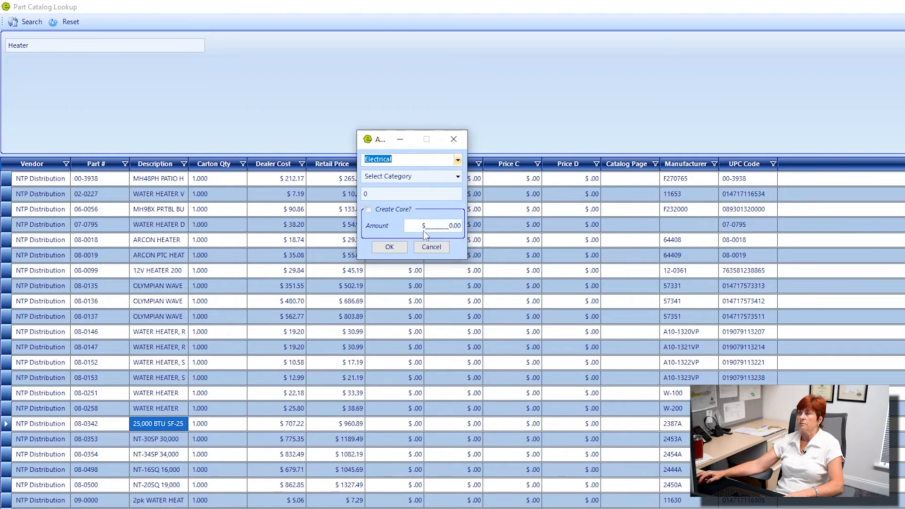
{"action": "left_click", "coordinate": [458, 177]}
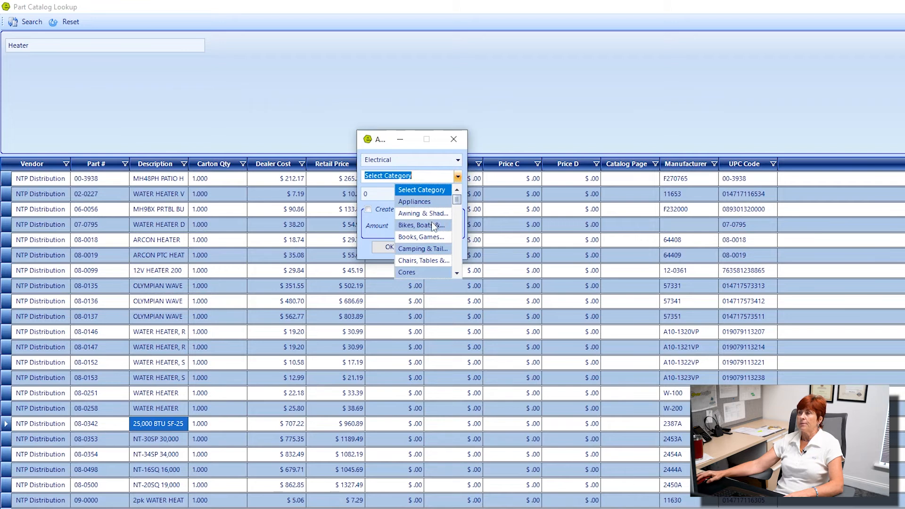
{"action": "scroll", "coordinate": [432, 222], "scroll_direction": "down", "scroll_amount": 2}
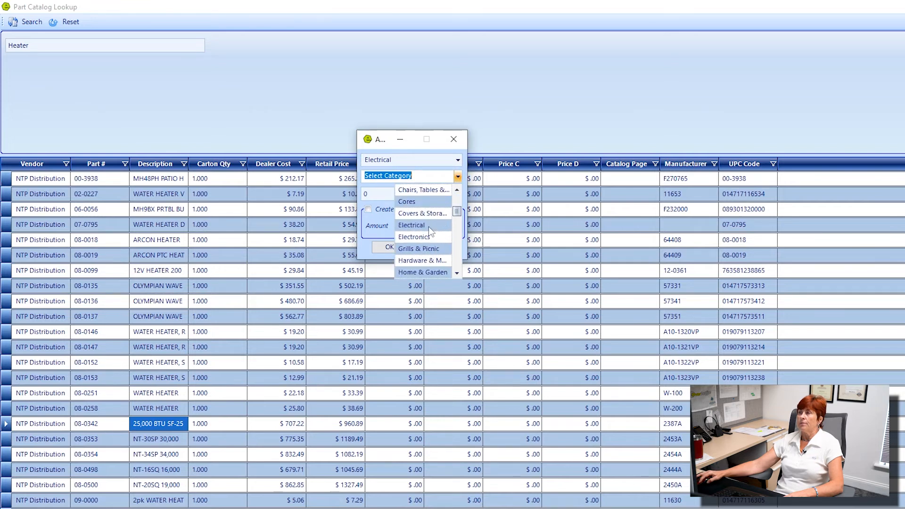
{"action": "left_click", "coordinate": [428, 224]}
{"action": "key", "text": "Tab"}
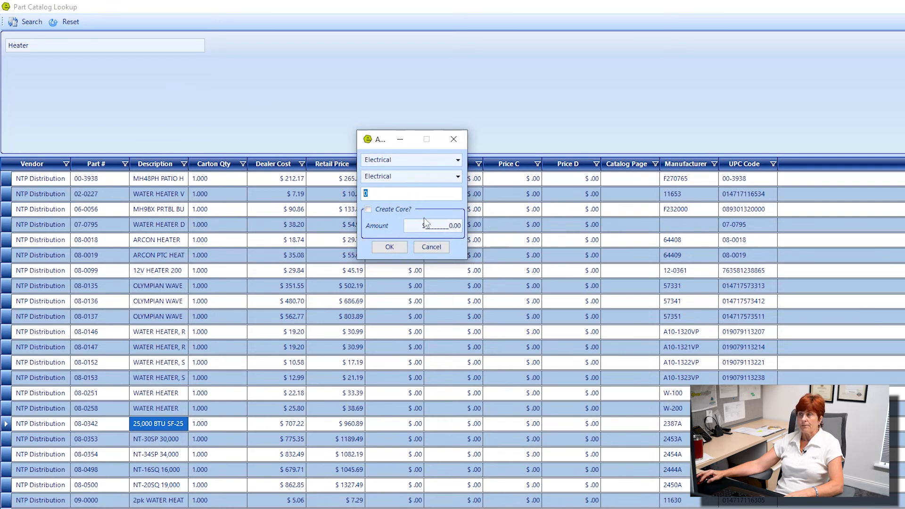
{"action": "left_click", "coordinate": [394, 249]}
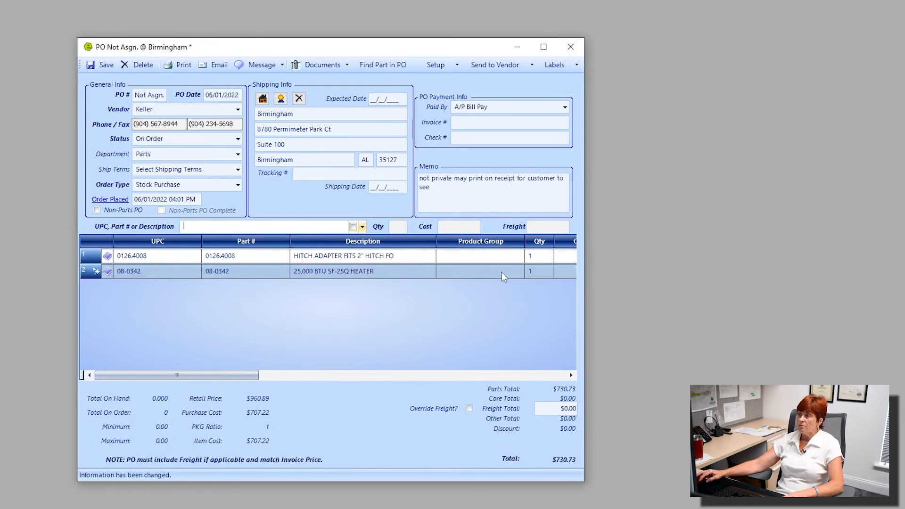
Set the order quantities to 25 for the SF-25Q heater and 12 for the hitch adapter
{"action": "left_click", "coordinate": [539, 272]}
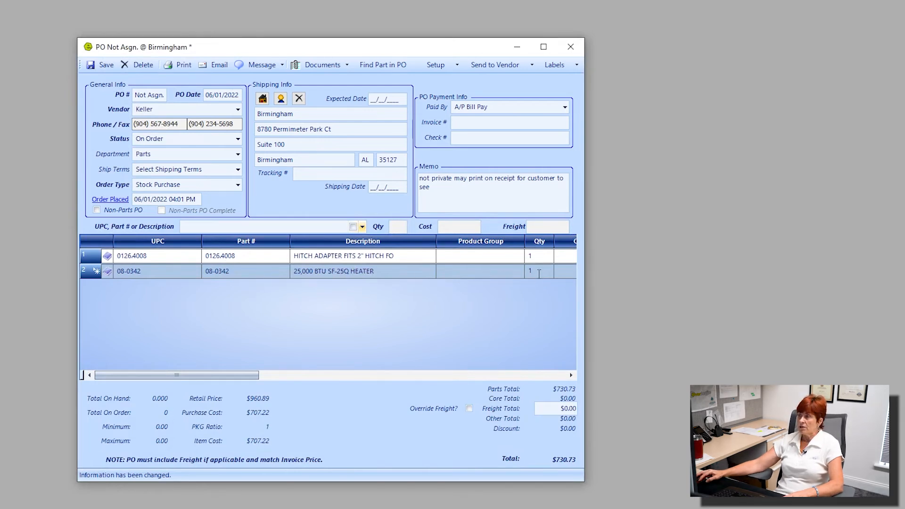
{"action": "key", "text": "BackSpace"}
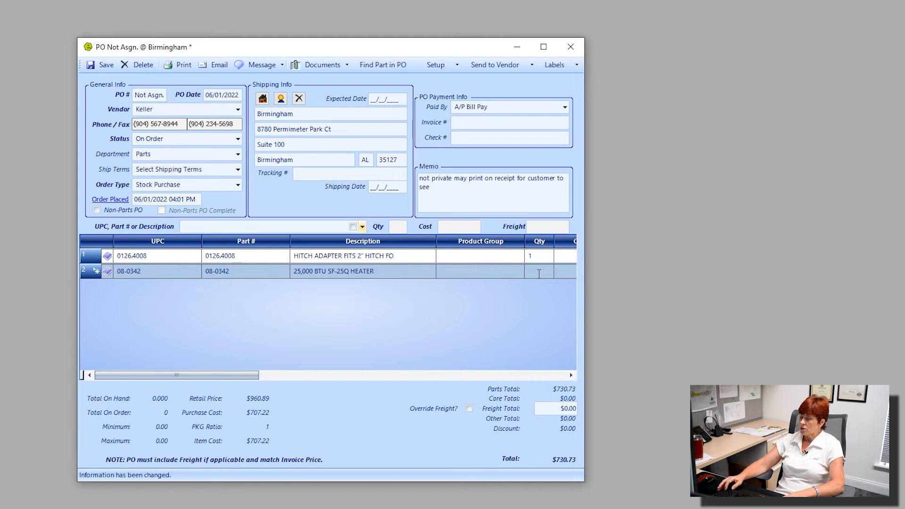
{"action": "type", "text": "25"}
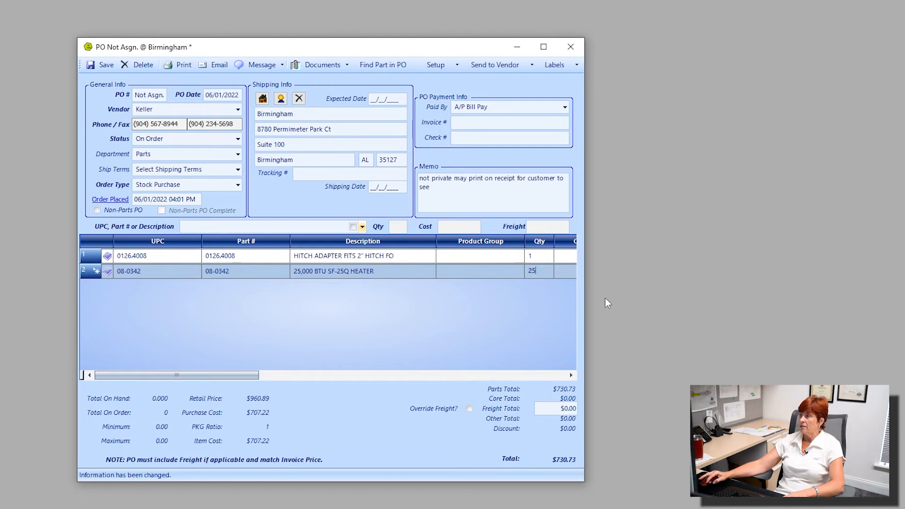
{"action": "left_click", "coordinate": [551, 257]}
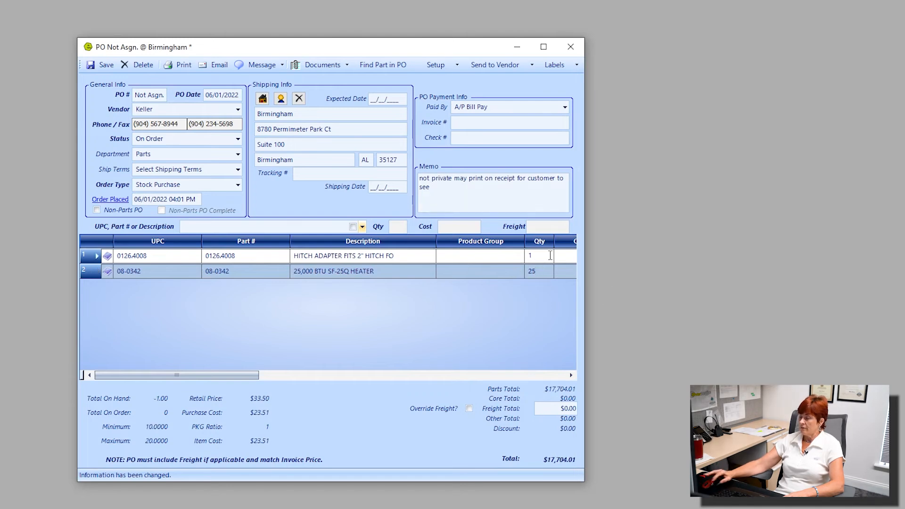
{"action": "type", "text": "2"}
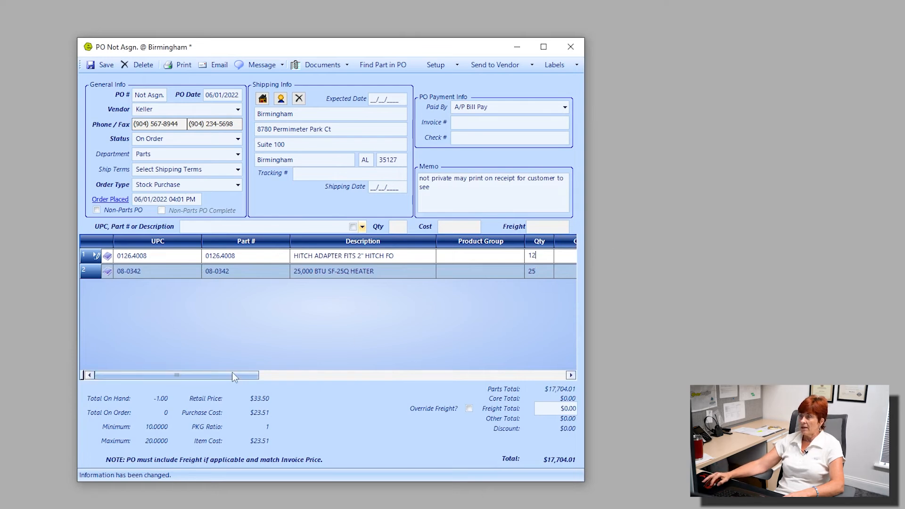
Review the line items' freight, discount, special-order and receiving columns, along with the quantities and order total
{"action": "left_click_drag", "start_coordinate": [232, 372], "coordinate": [408, 405]}
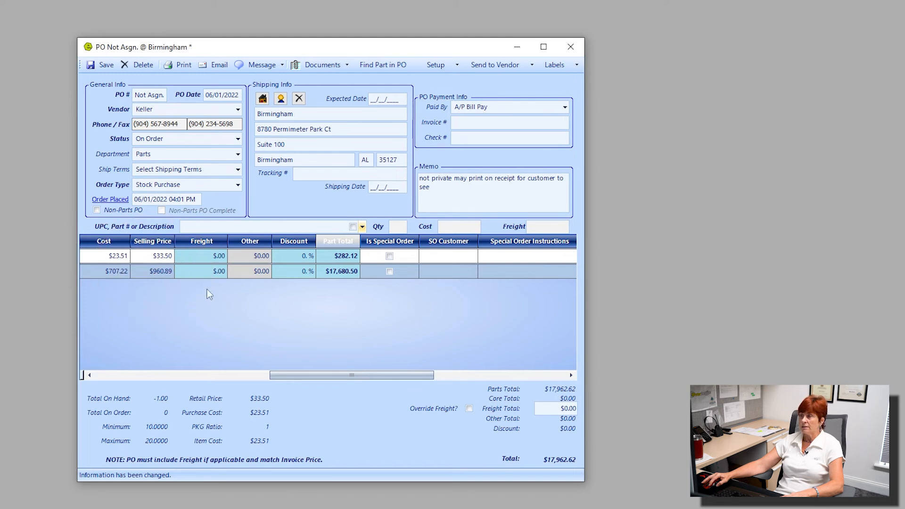
{"action": "left_click", "coordinate": [216, 272]}
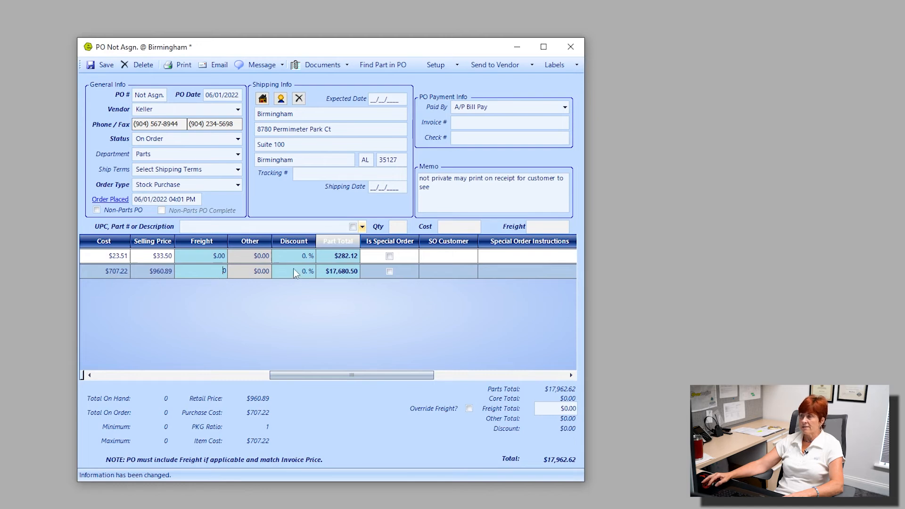
{"action": "left_click", "coordinate": [385, 273]}
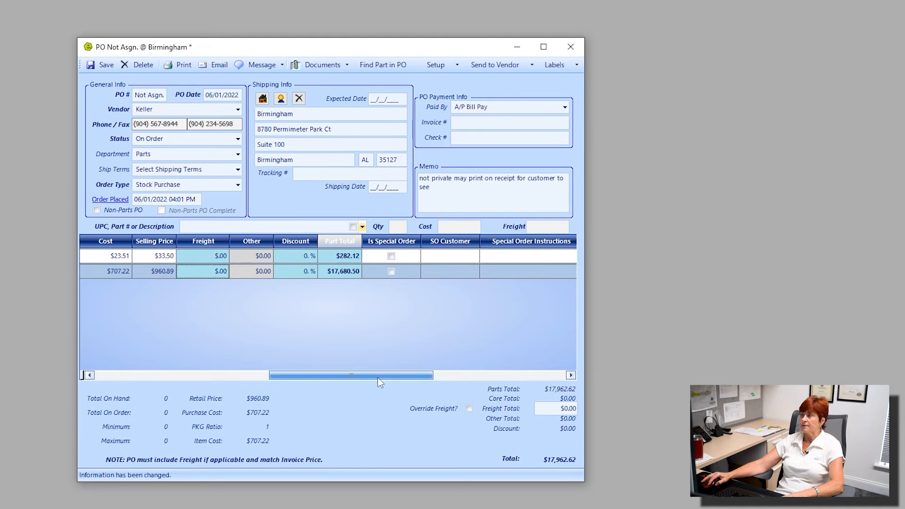
{"action": "left_click_drag", "start_coordinate": [377, 375], "coordinate": [531, 381]}
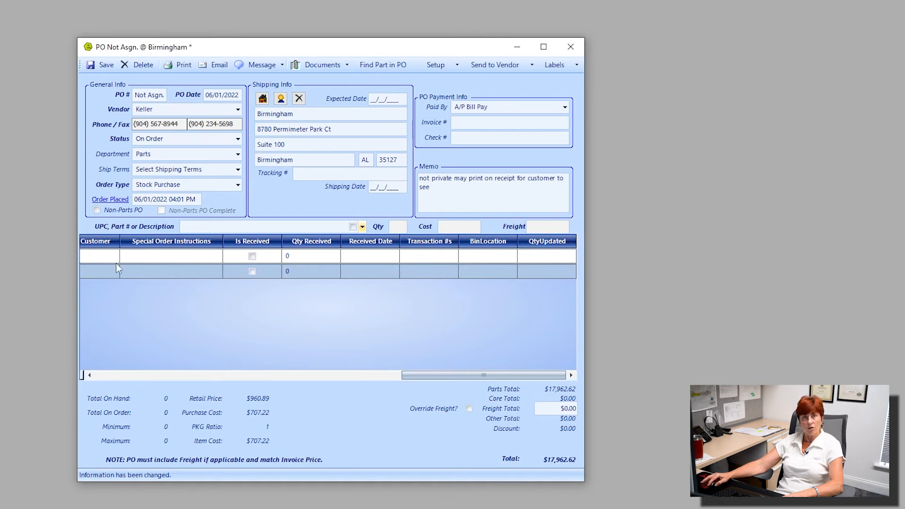
{"action": "left_click_drag", "start_coordinate": [437, 373], "coordinate": [109, 366]}
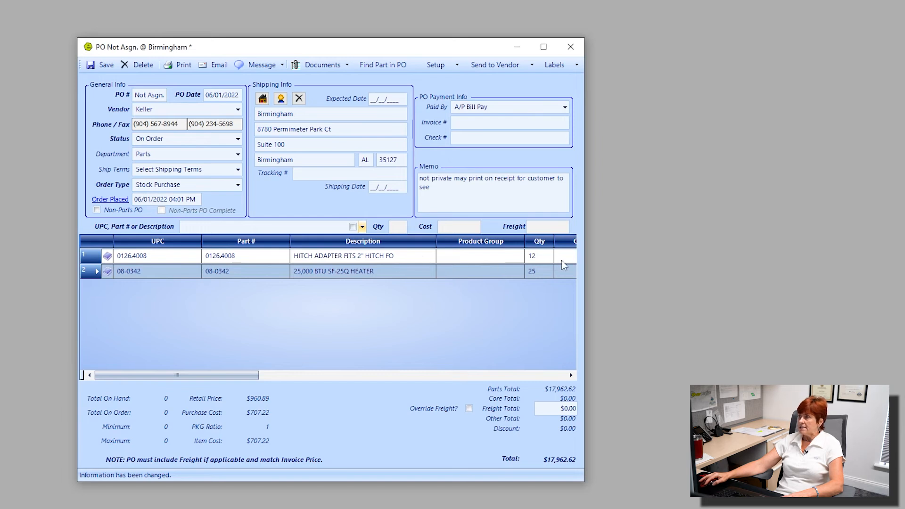
{"action": "left_click", "coordinate": [548, 261]}
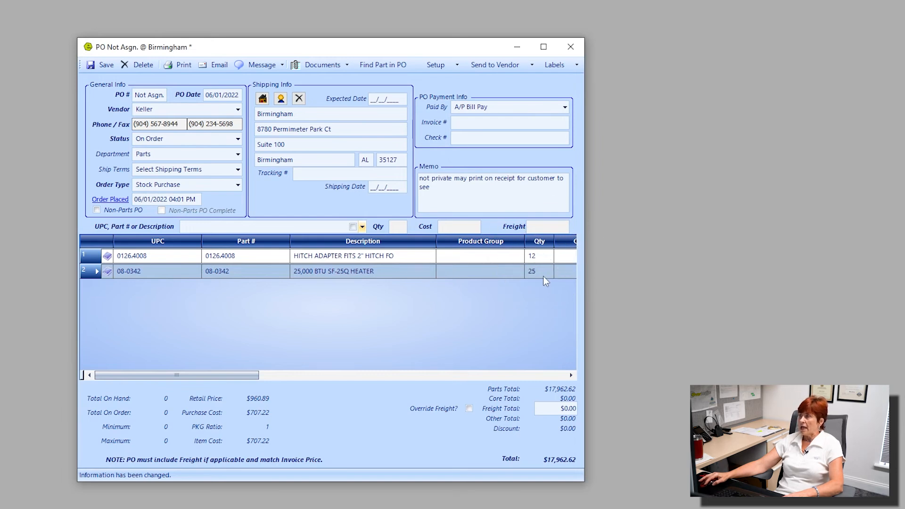
{"action": "left_click", "coordinate": [542, 275]}
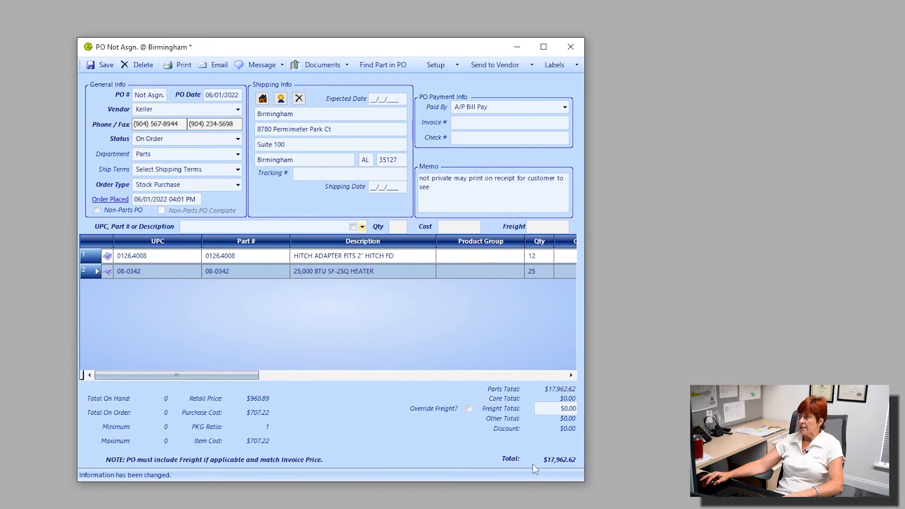
{"action": "left_click", "coordinate": [547, 466]}
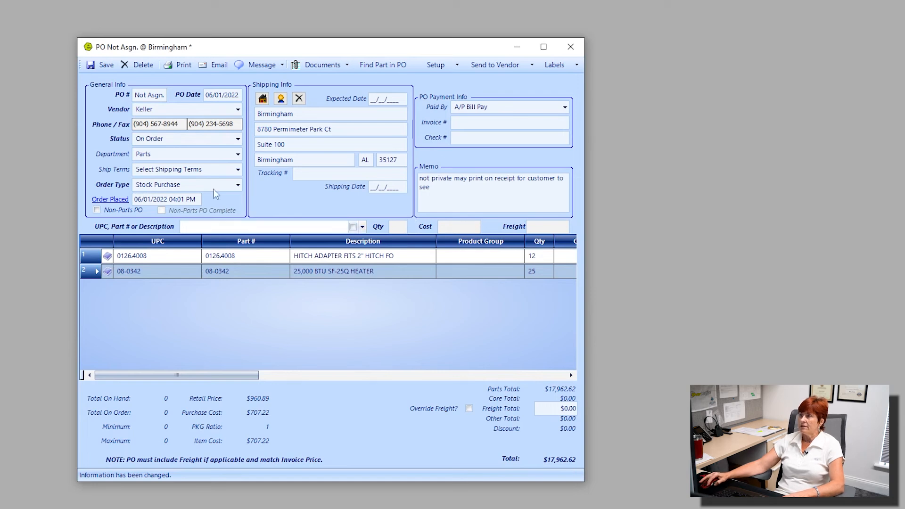
Save the purchase order and look over its message, document and layout setup options without changing them
{"action": "left_click", "coordinate": [104, 66]}
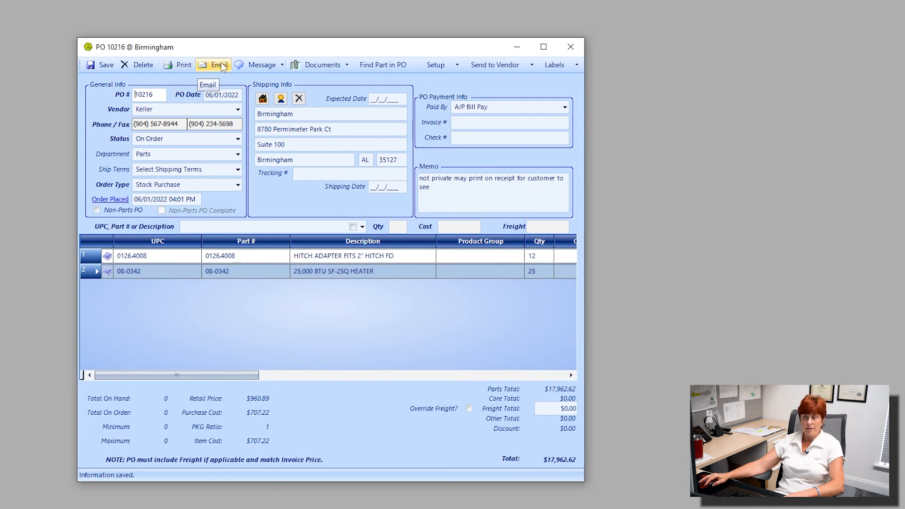
{"action": "left_click", "coordinate": [282, 66]}
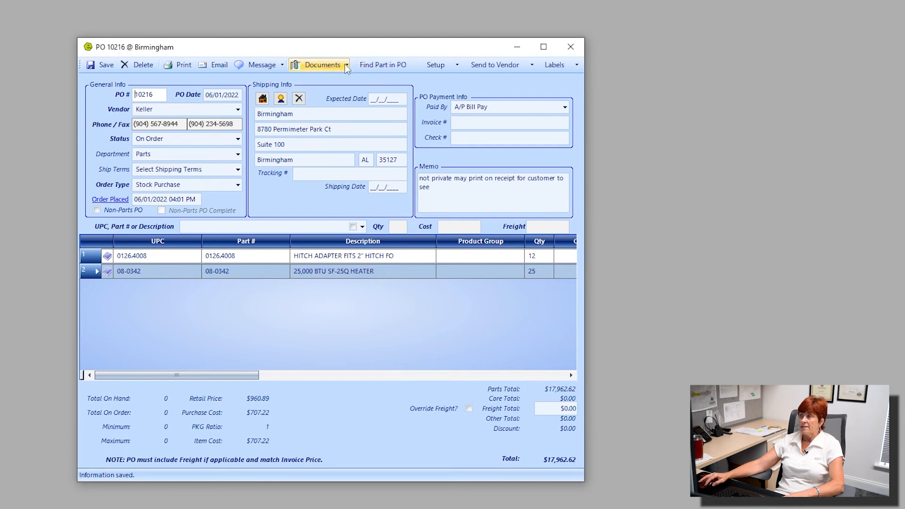
{"action": "left_click", "coordinate": [323, 65]}
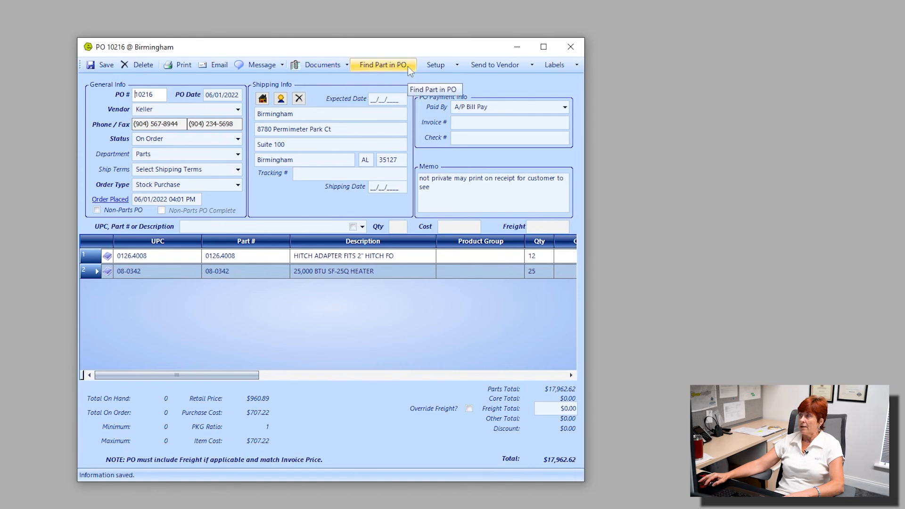
{"action": "left_click", "coordinate": [458, 65]}
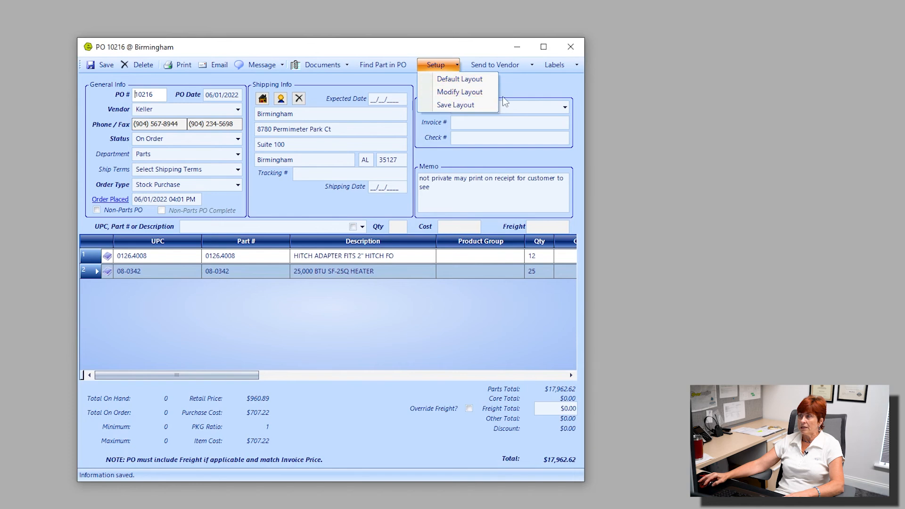
{"action": "left_click", "coordinate": [552, 82]}
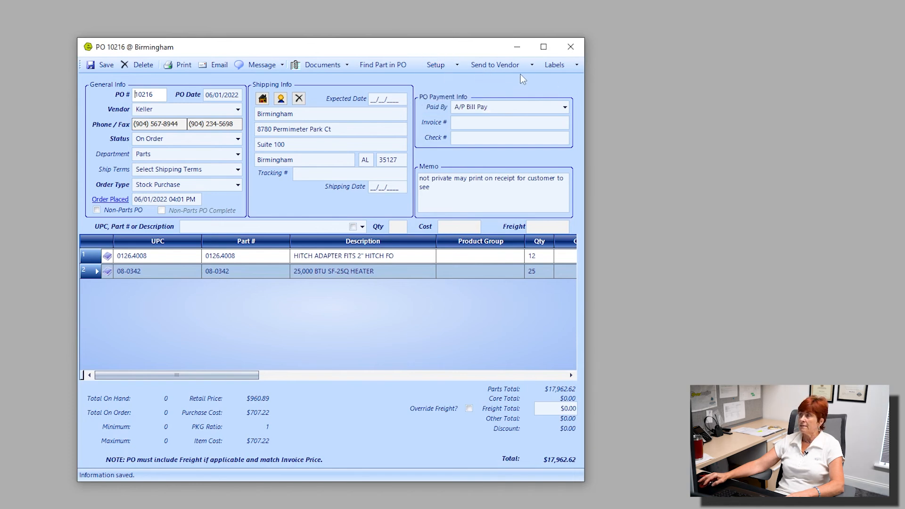
Look over the purchase order's vendor-sending and label-printing options, and save the order again
{"action": "left_click", "coordinate": [530, 64]}
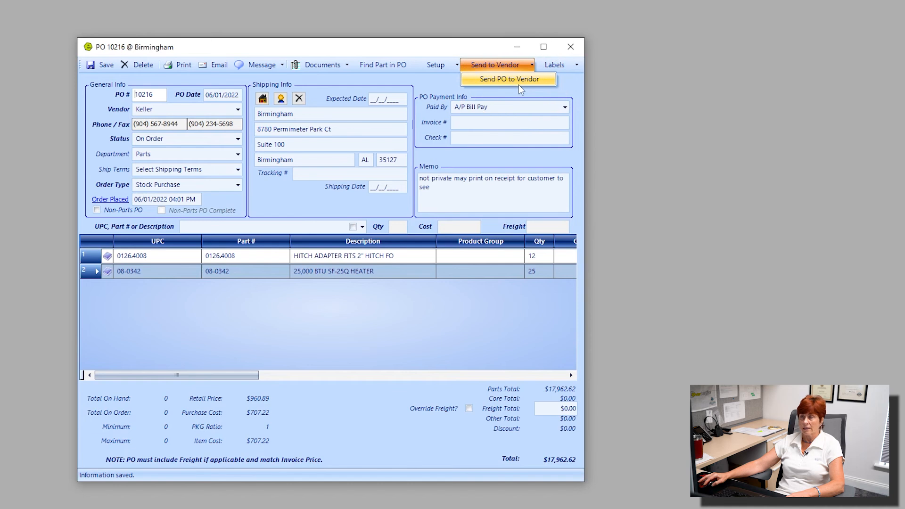
{"action": "left_click", "coordinate": [576, 65]}
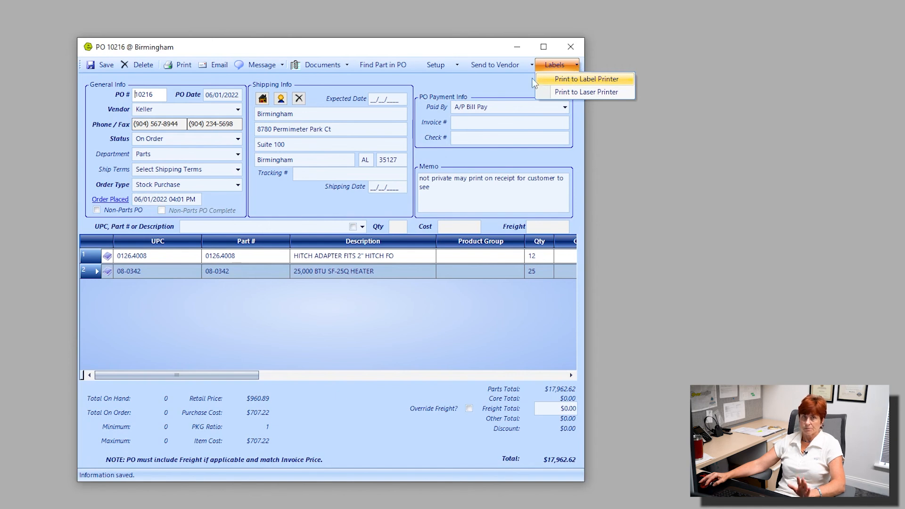
{"action": "left_click", "coordinate": [106, 66]}
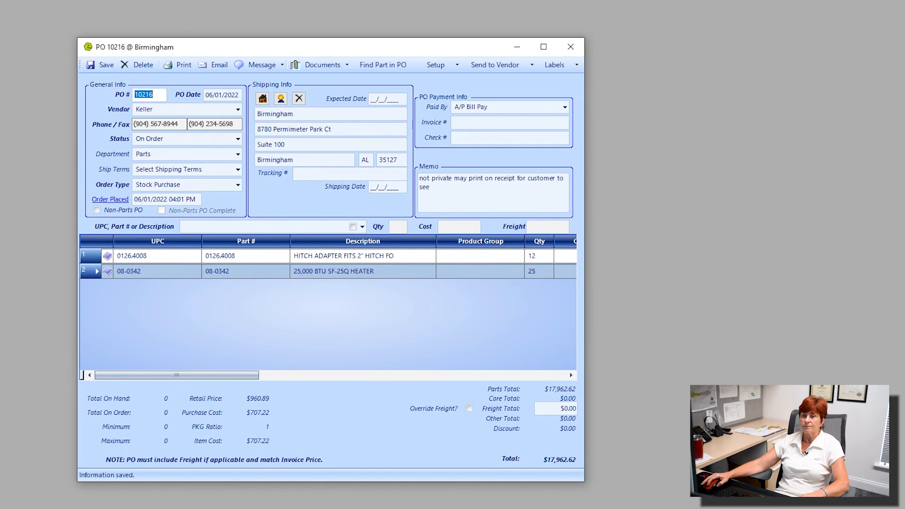
Open the purchase order's print preview, maximize it and review the printed page from its header to the order totals
{"action": "left_click", "coordinate": [182, 65]}
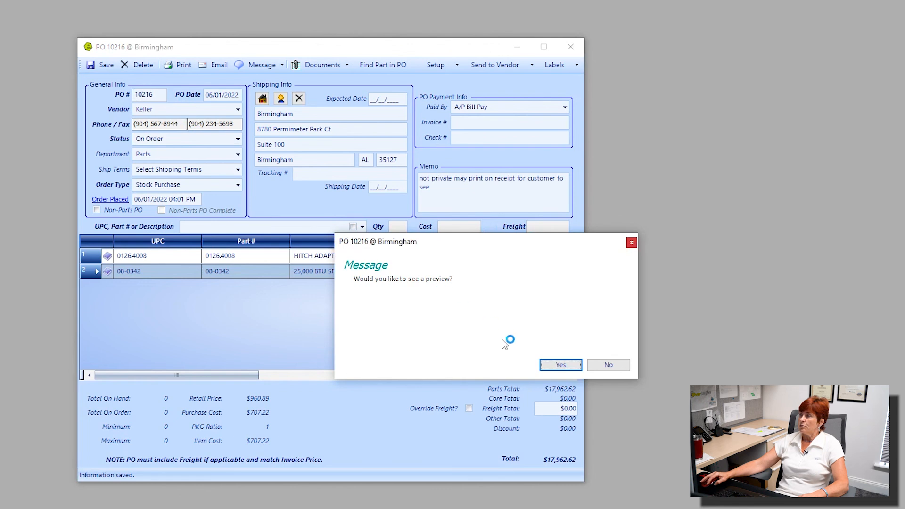
{"action": "left_click", "coordinate": [564, 366]}
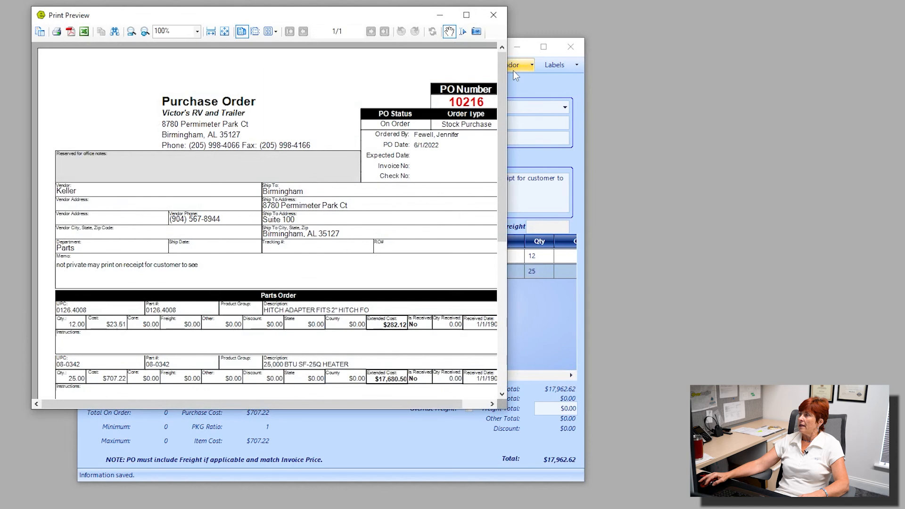
{"action": "left_click", "coordinate": [467, 15]}
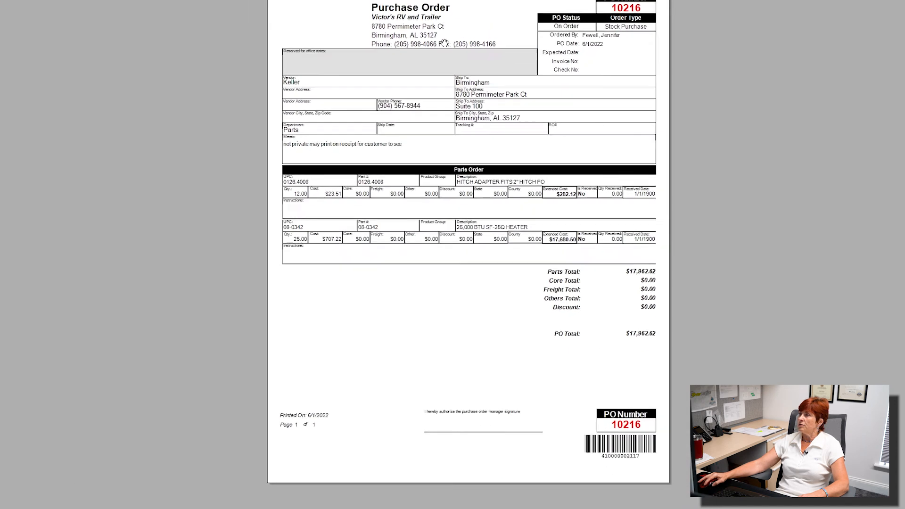
{"action": "scroll", "coordinate": [417, 85], "scroll_direction": "up", "scroll_amount": 5}
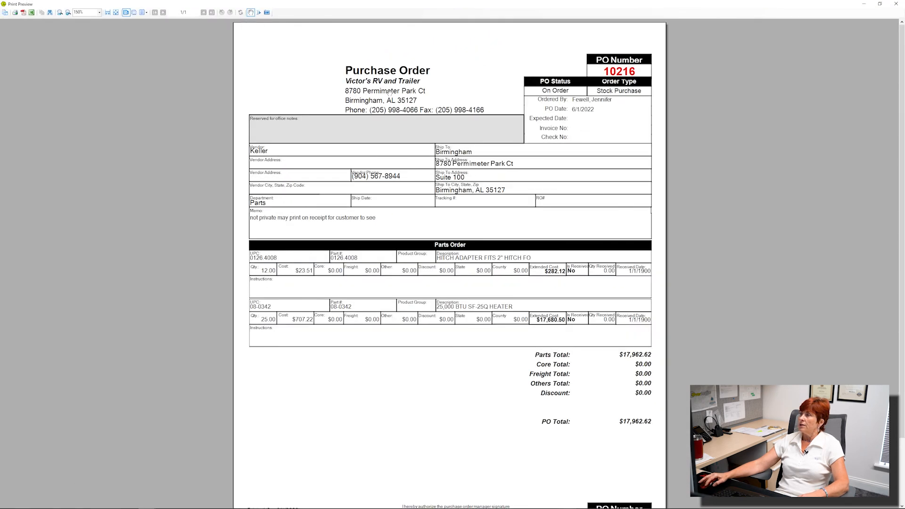